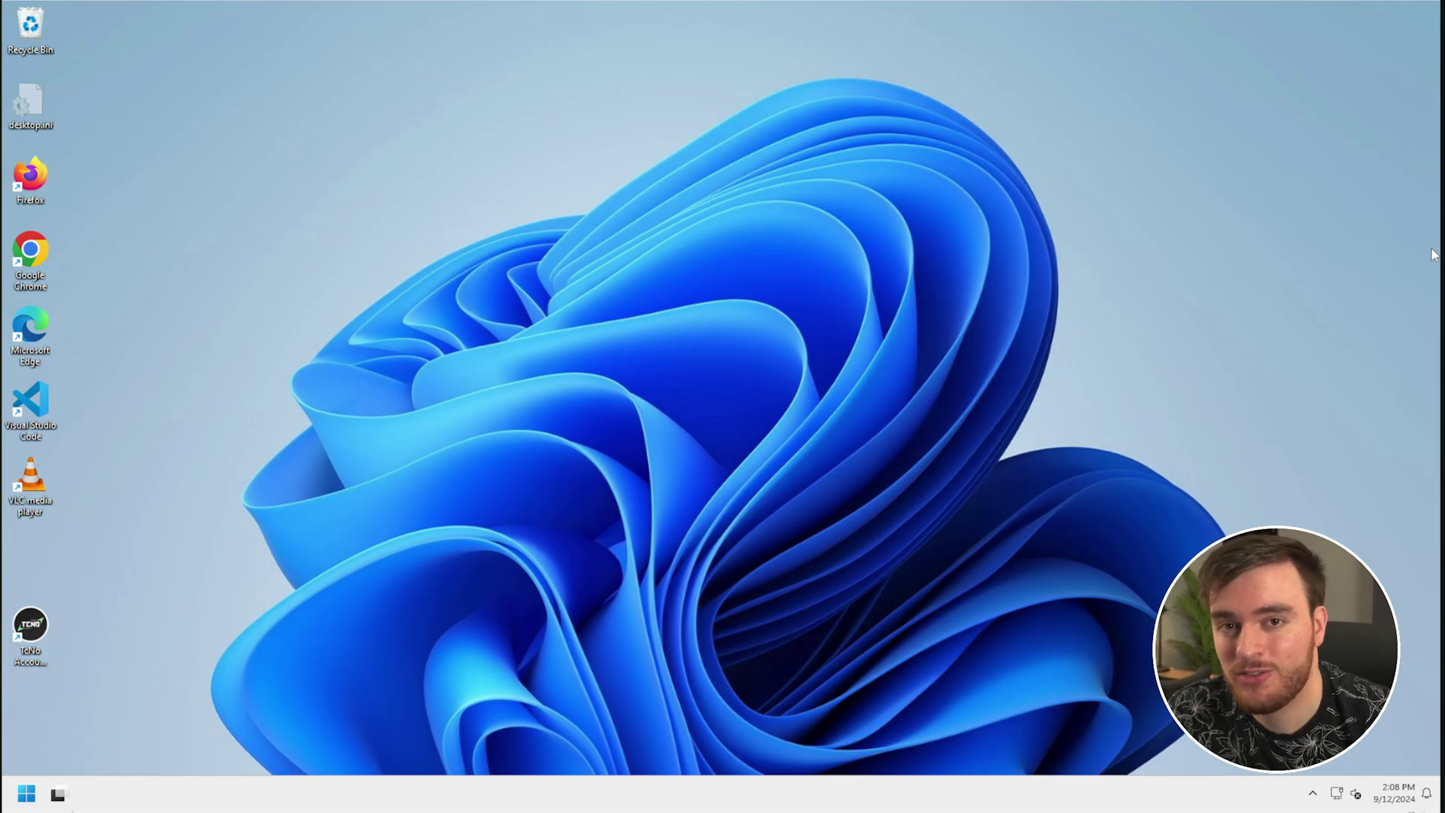
Launch Edge, search Google for 'download windows 11' and open Microsoft's Windows 11 download page.
{"action": "left_click", "coordinate": [28, 793]}
{"action": "type", "text": "mo"}
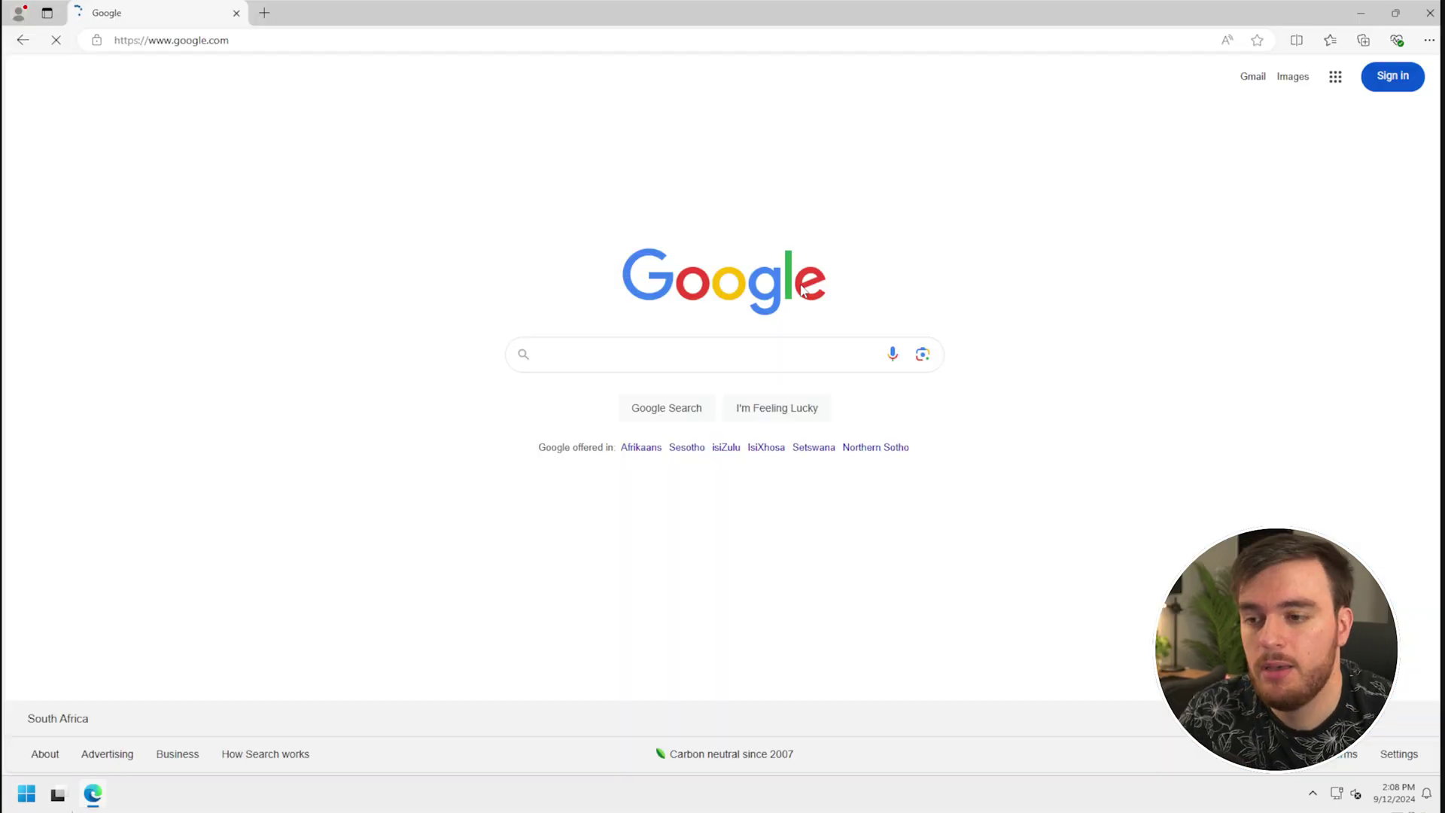
{"action": "type", "text": "download "}
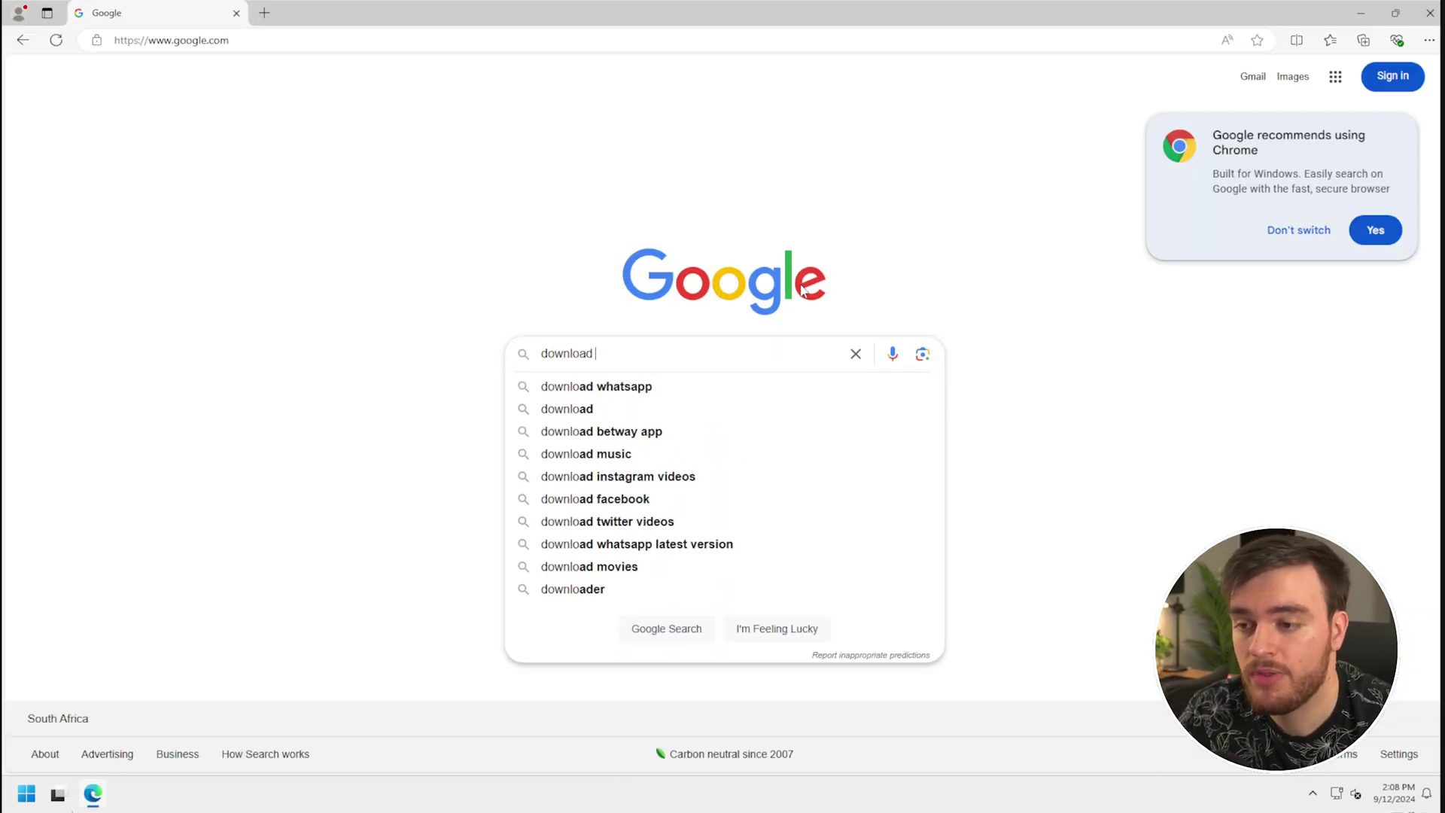
{"action": "type", "text": "windows 11"}
{"action": "key", "text": "Return"}
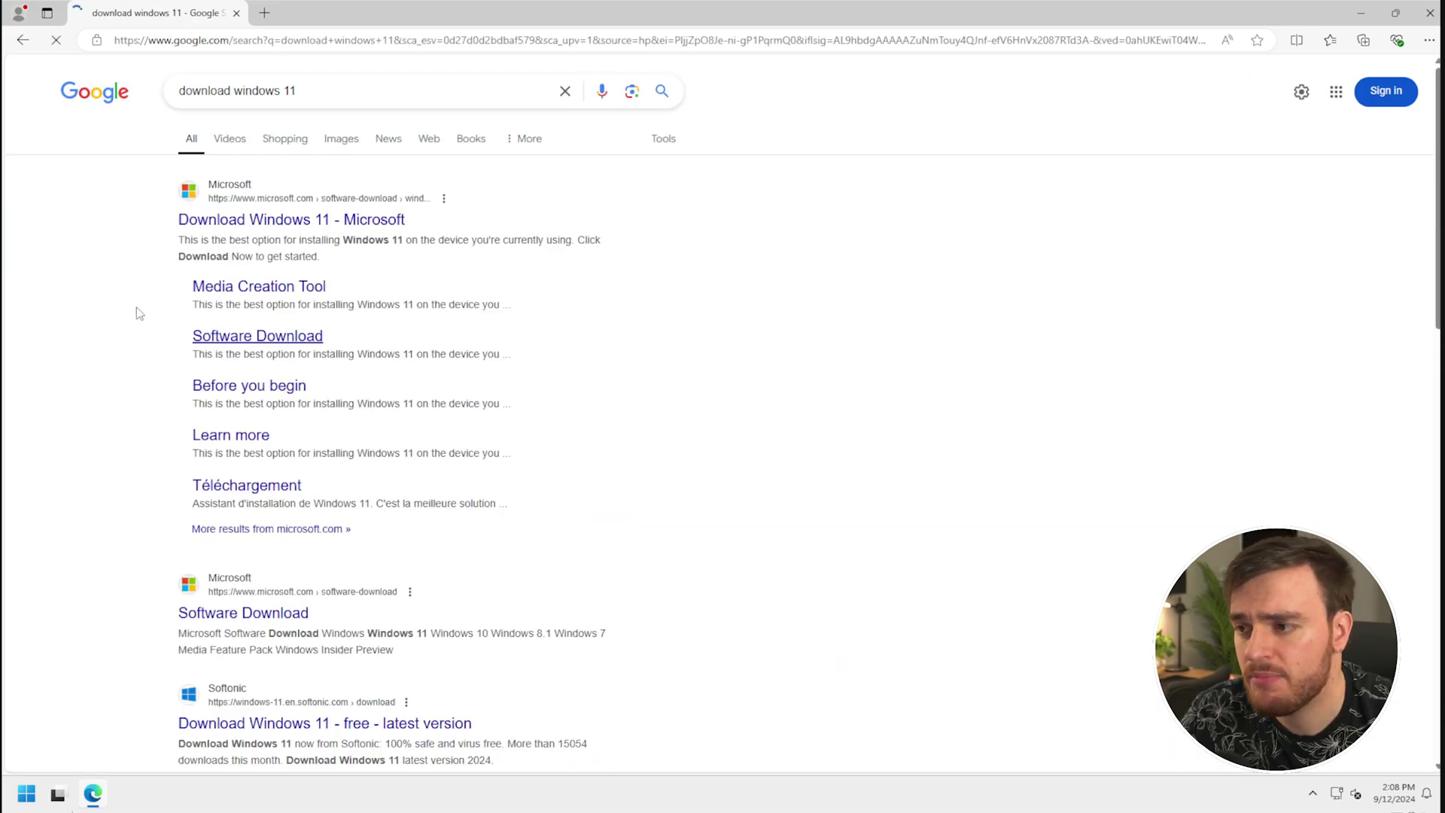
{"action": "left_click", "coordinate": [335, 223]}
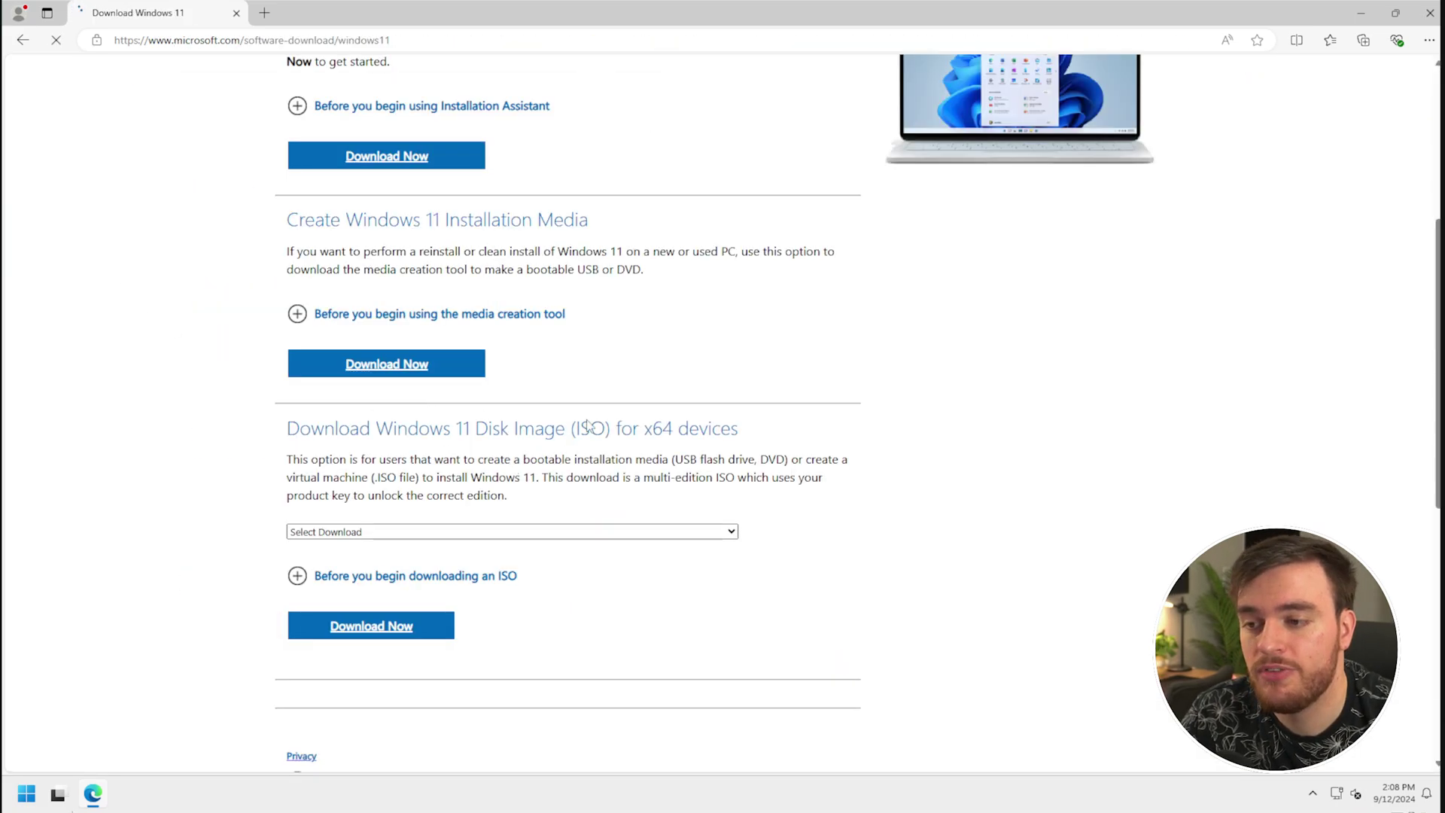
Select the Windows 11 multi-edition ISO in English and start the 64-bit download.
{"action": "left_click_drag", "start_coordinate": [605, 429], "coordinate": [518, 429]}
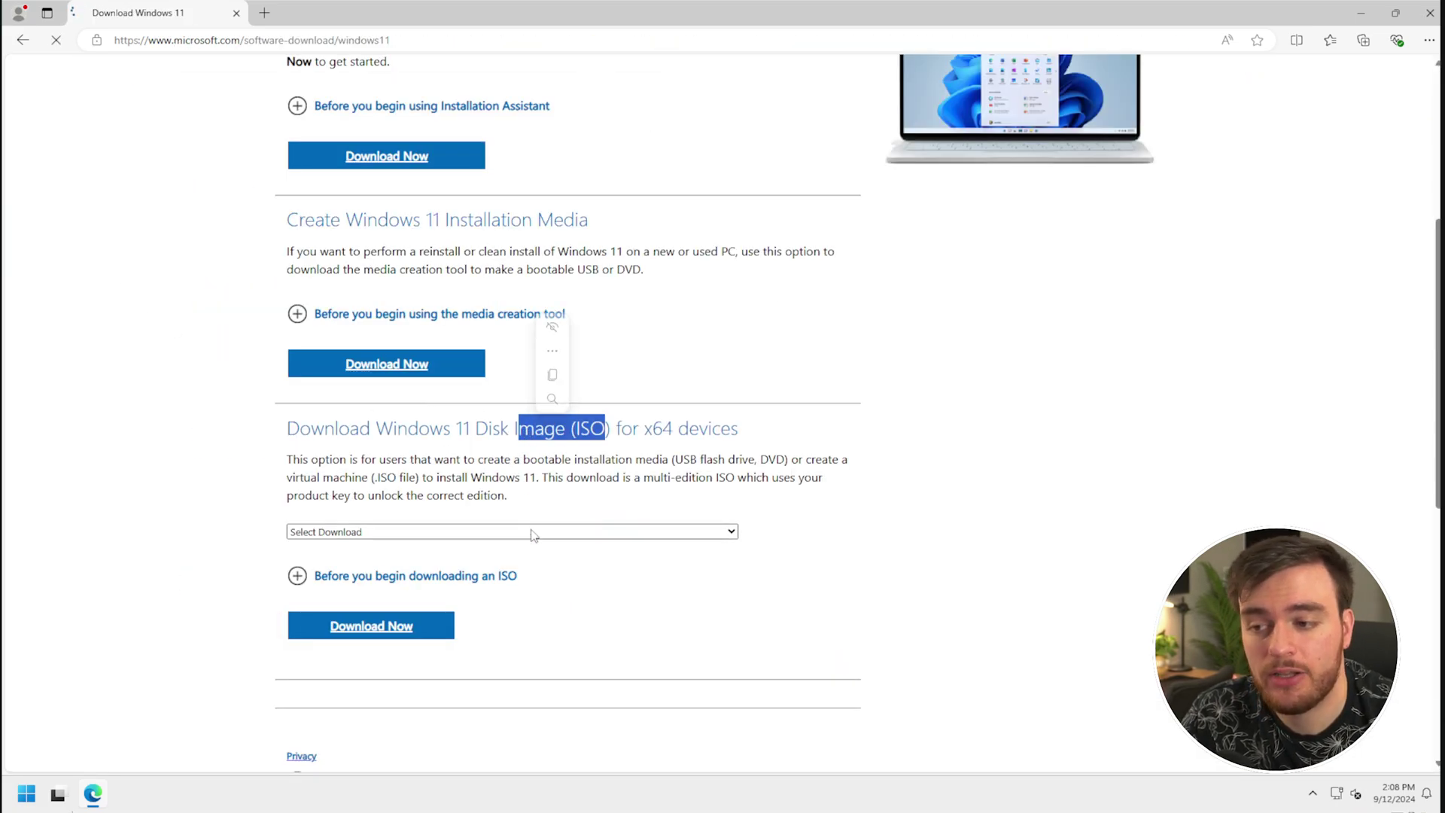
{"action": "left_click", "coordinate": [512, 531]}
{"action": "left_click", "coordinate": [480, 571]}
{"action": "left_click", "coordinate": [371, 625]}
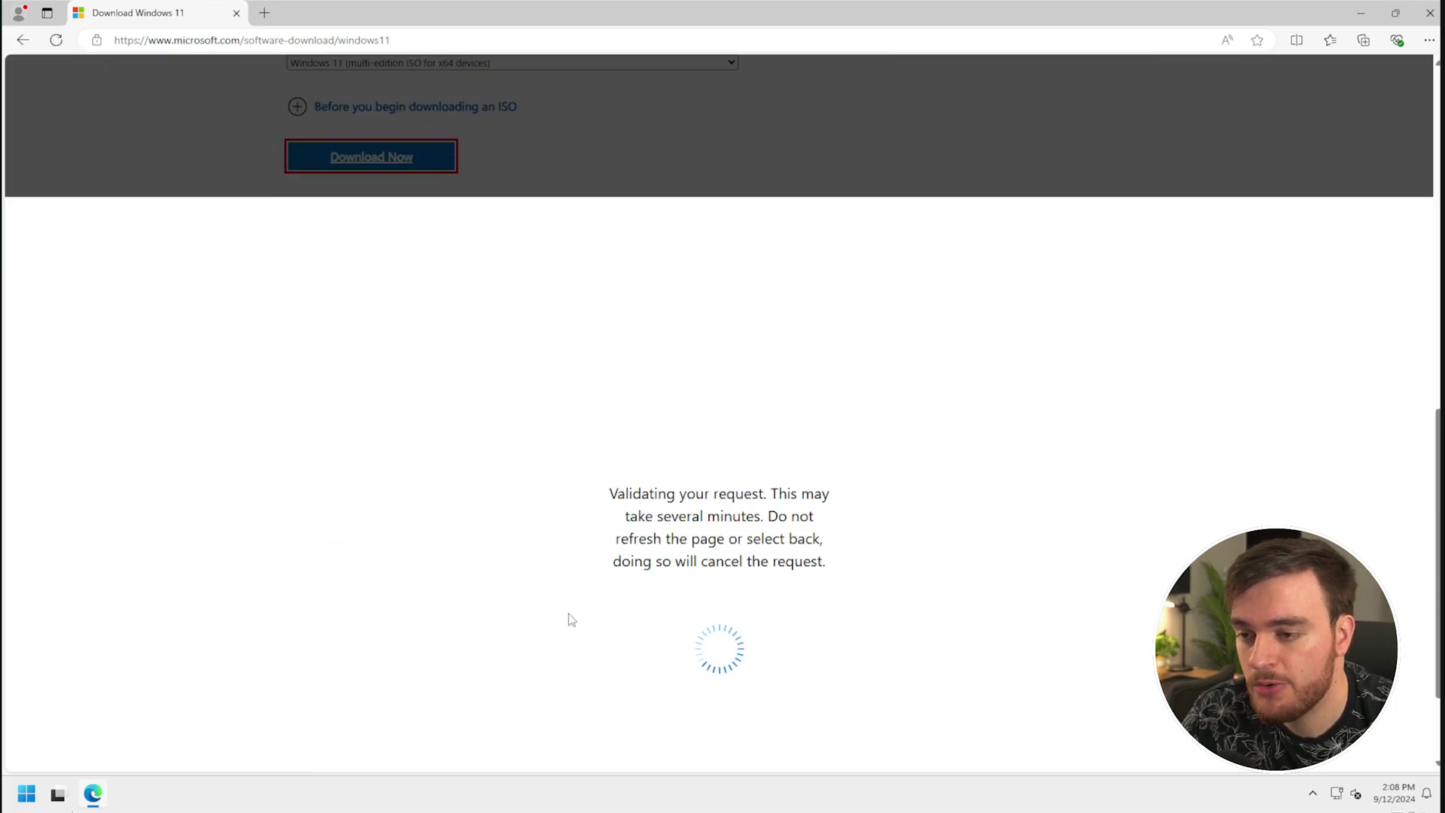
{"action": "left_click", "coordinate": [422, 332]}
{"action": "left_click", "coordinate": [327, 541]}
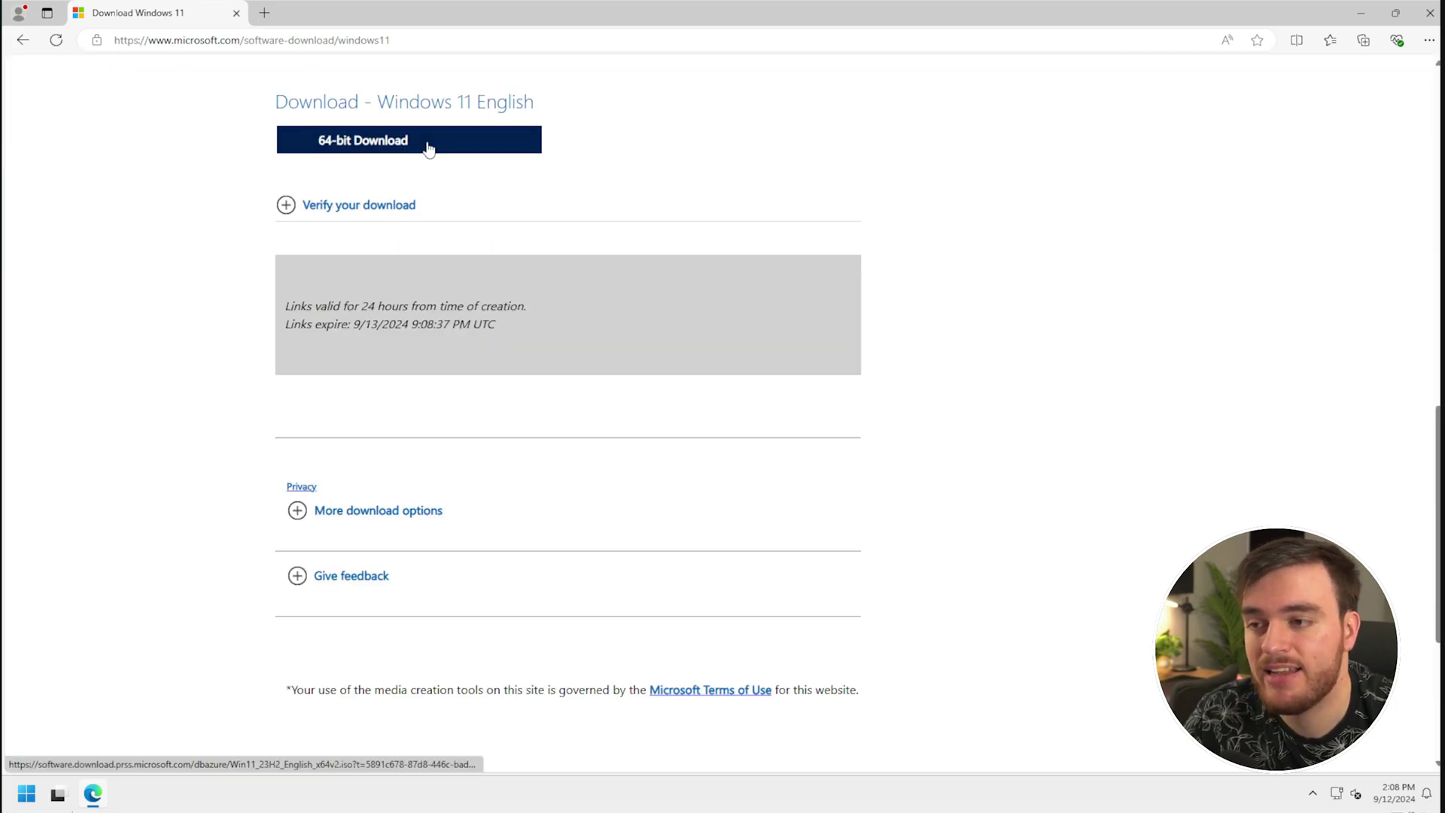
{"action": "left_click", "coordinate": [429, 148]}
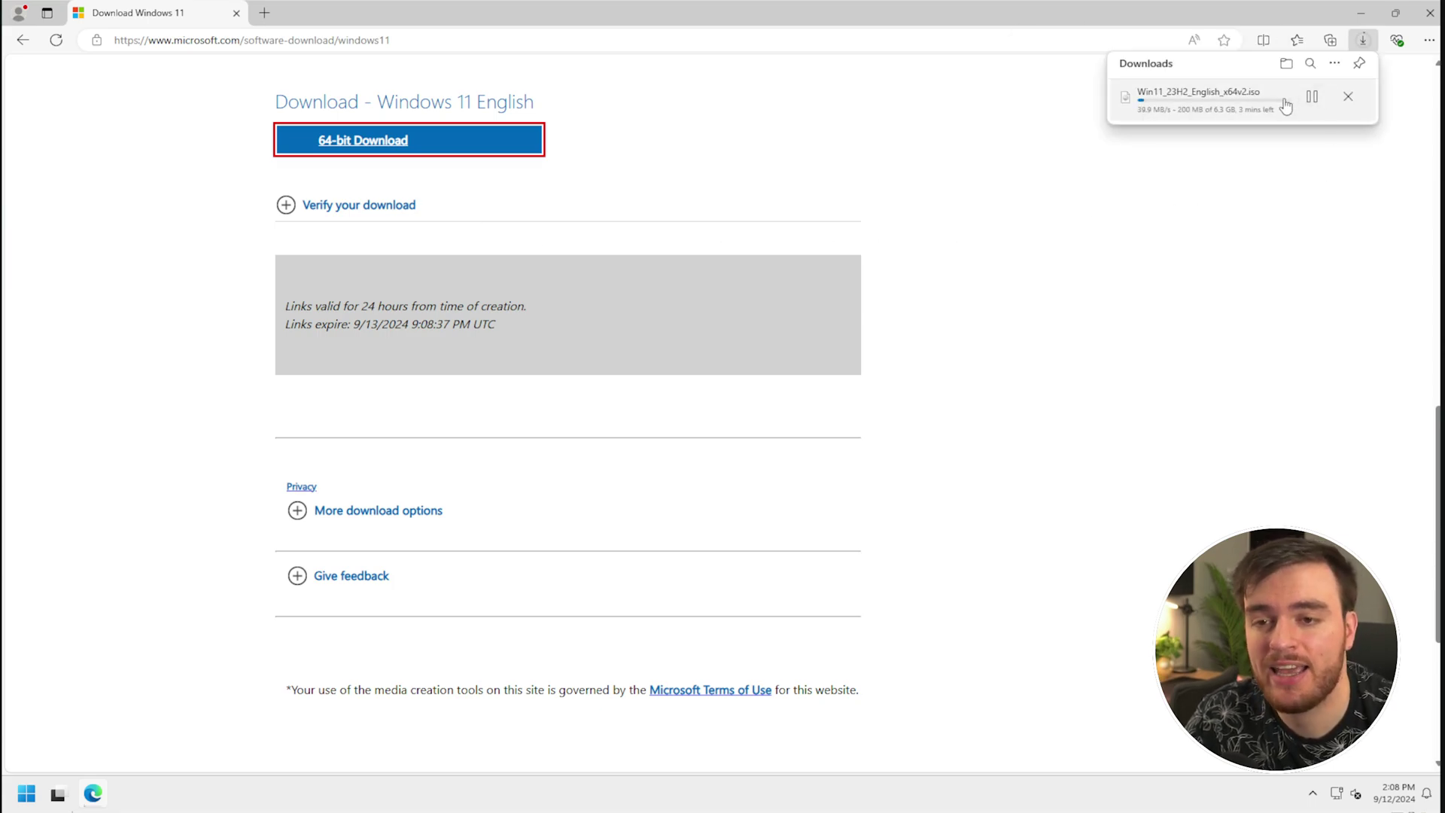
Launch Setup from DVD Drive (D:) under This PC in File Explorer, approving the UAC prompt.
{"action": "key", "text": "super+e"}
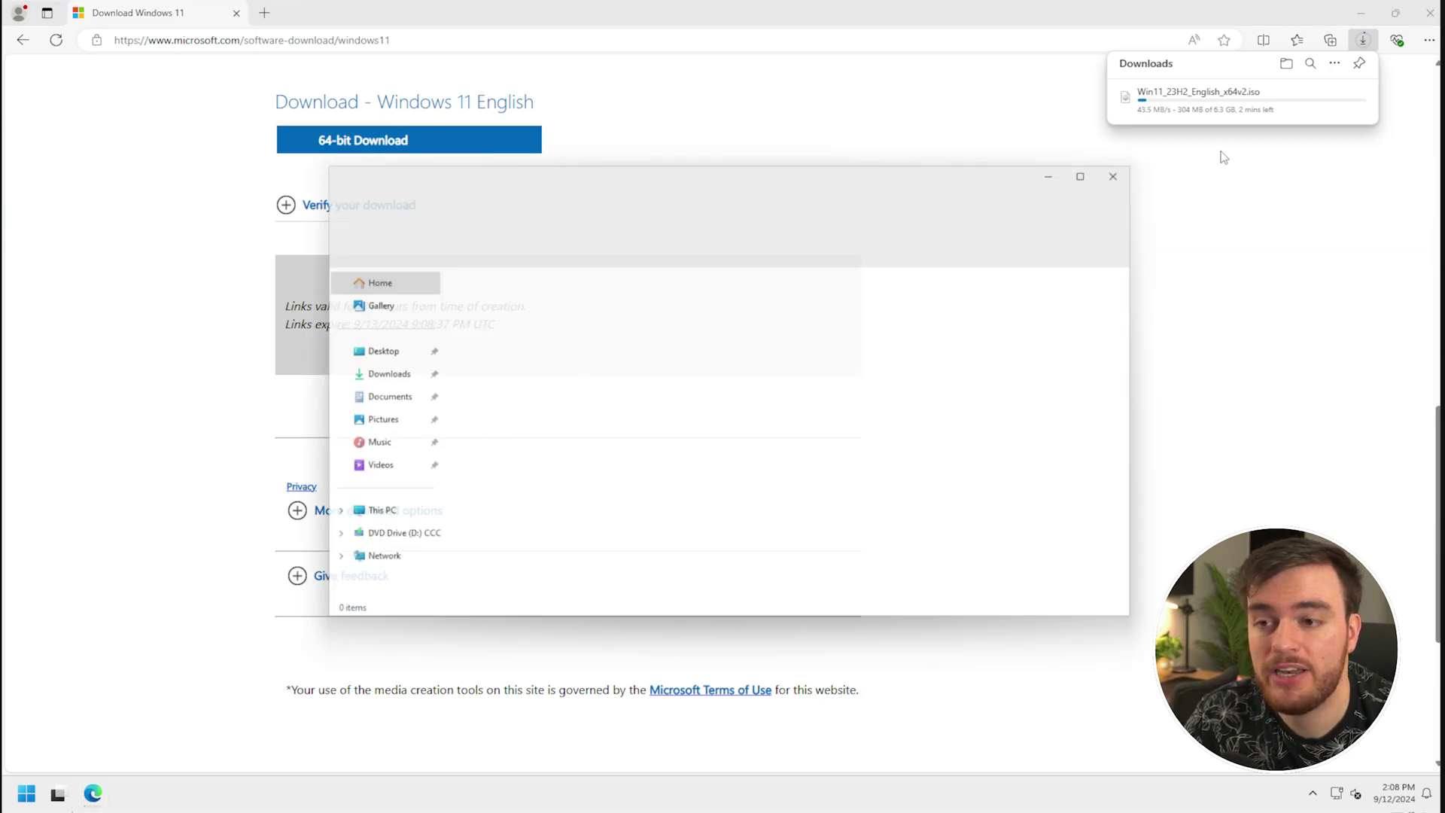
{"action": "left_click", "coordinate": [369, 518]}
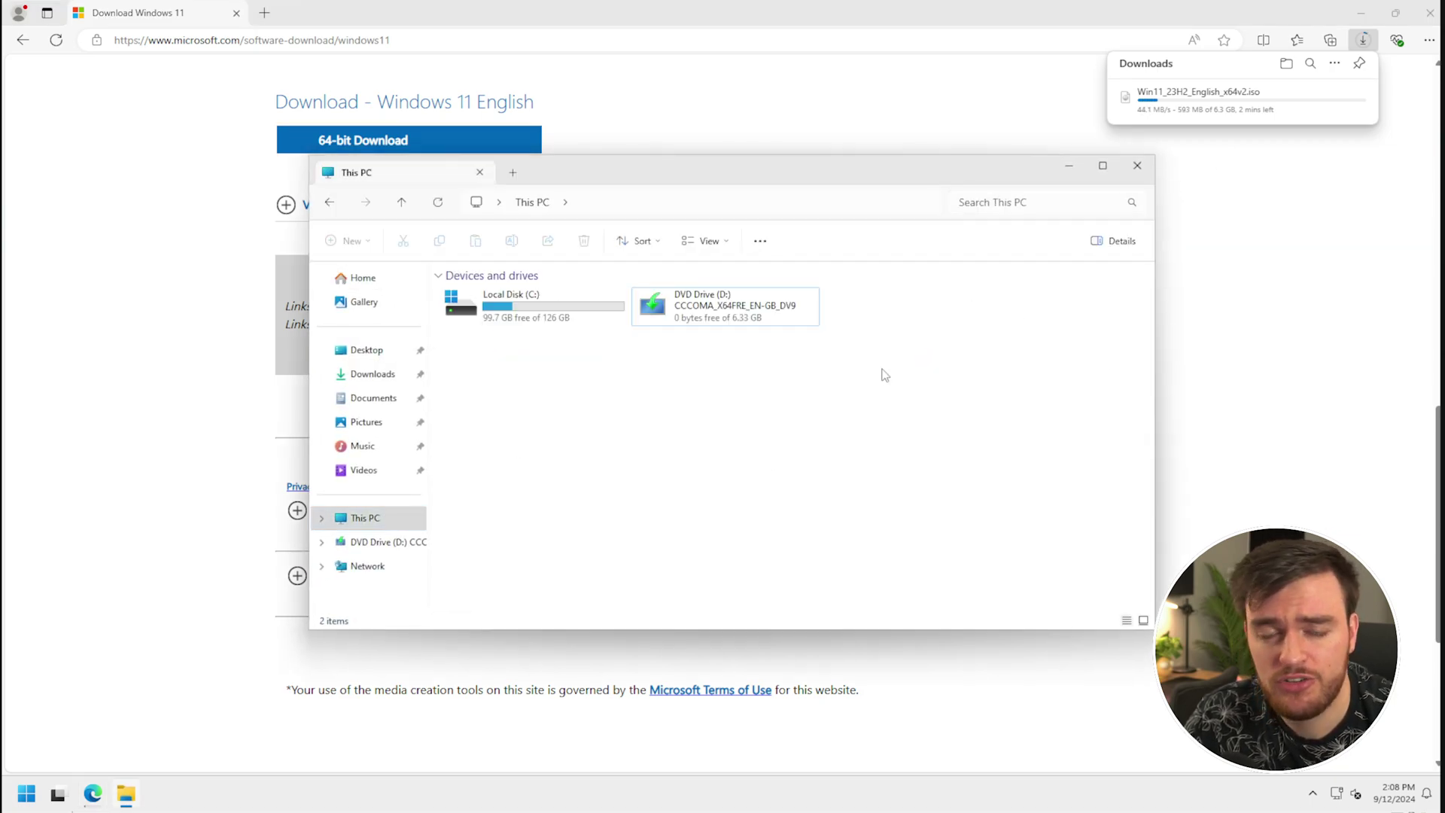
{"action": "left_click_drag", "start_coordinate": [866, 365], "coordinate": [639, 282]}
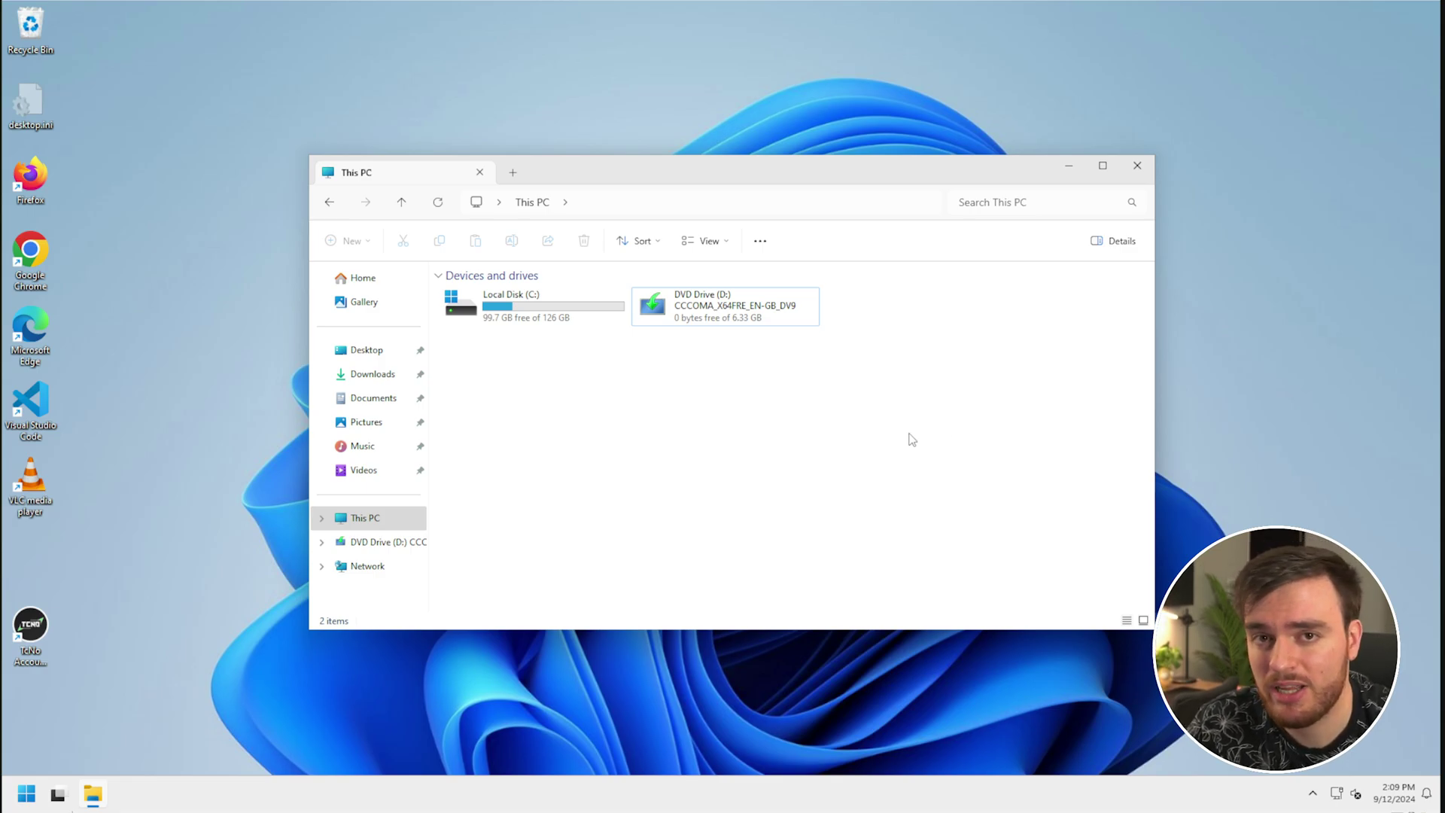
{"action": "double_click", "coordinate": [752, 308]}
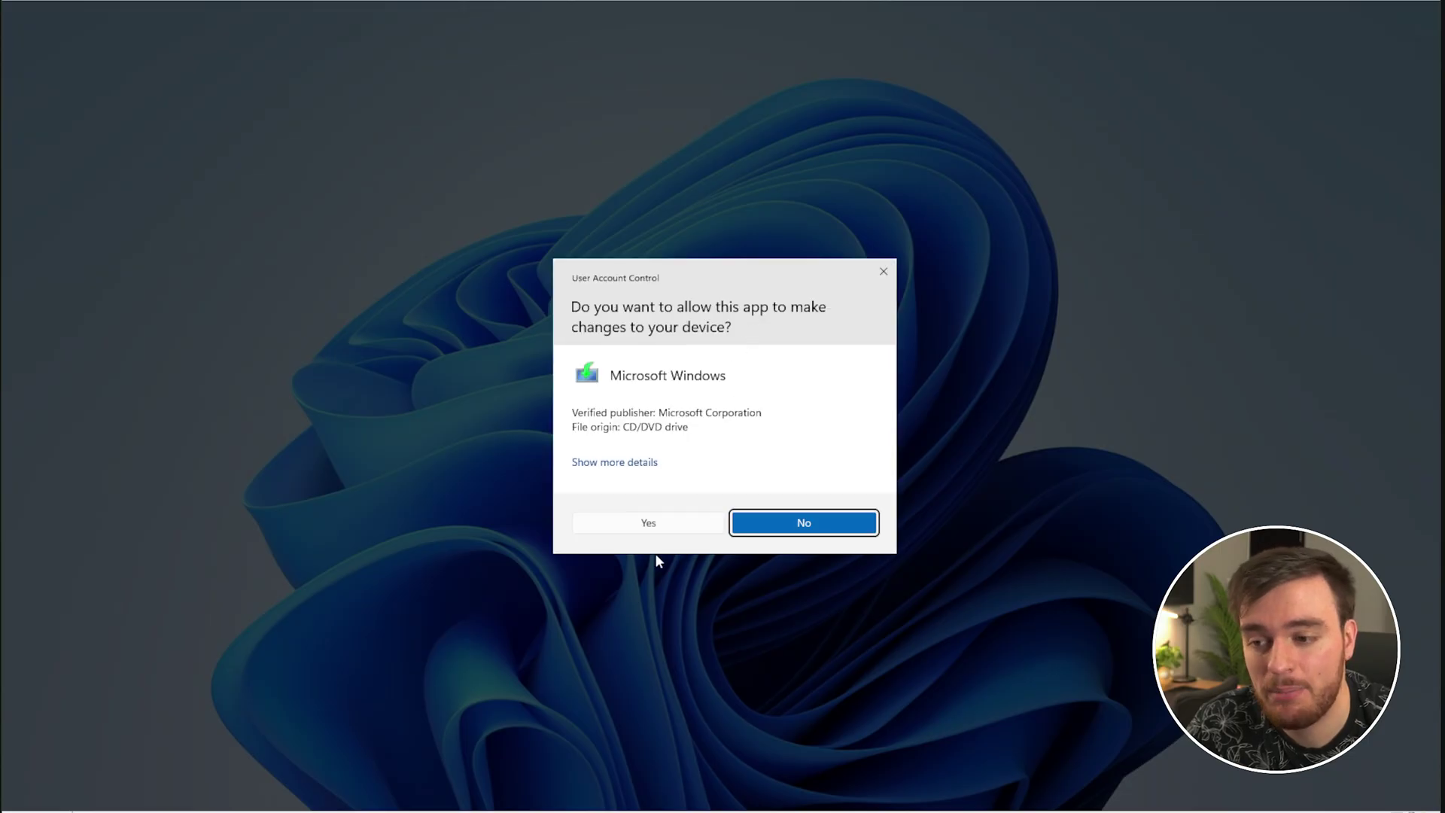
{"action": "left_click", "coordinate": [708, 524]}
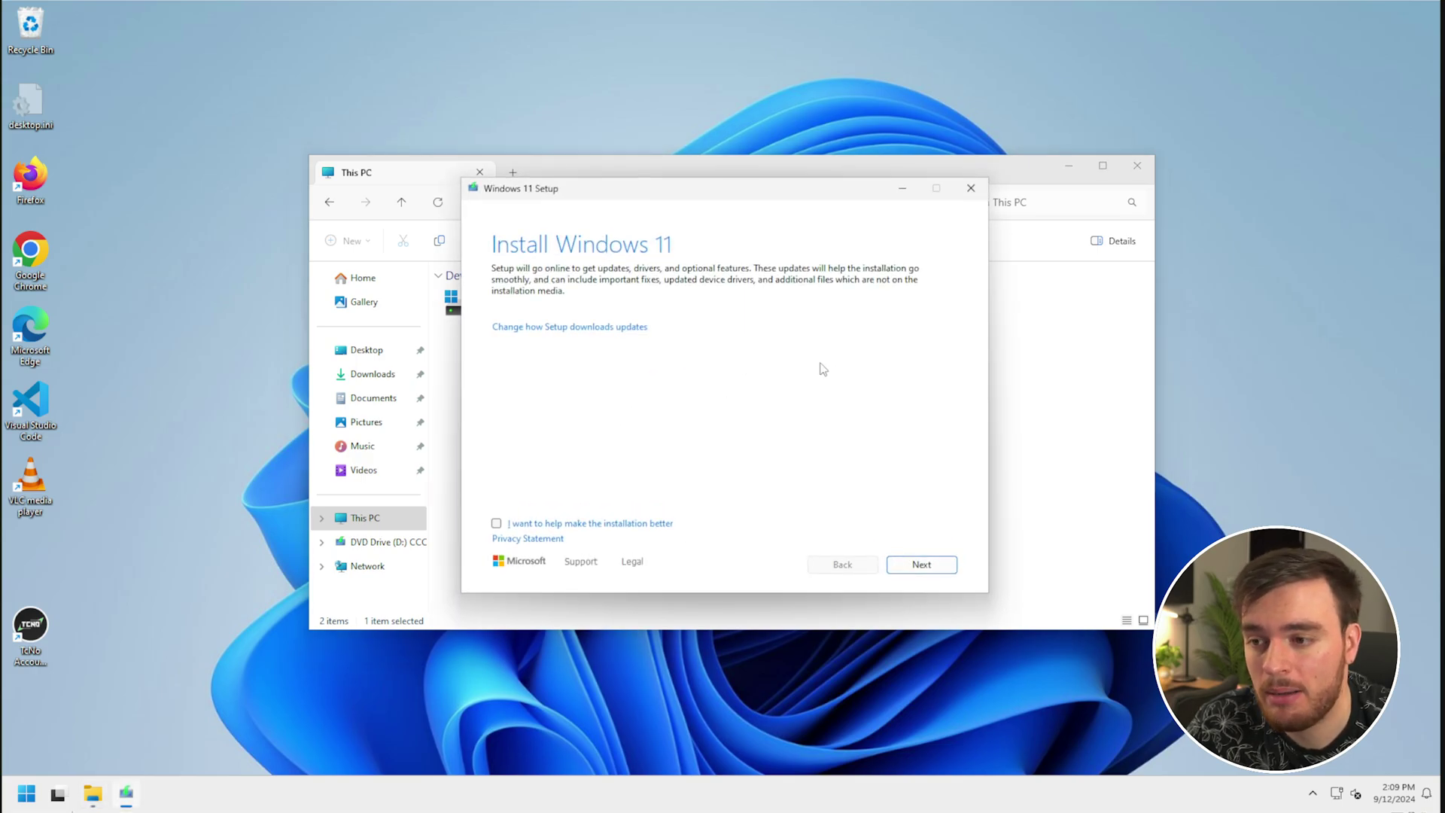
Browse the mounted ISO drive's files, including setup.exe, then clear the selection.
{"action": "left_click", "coordinate": [411, 543]}
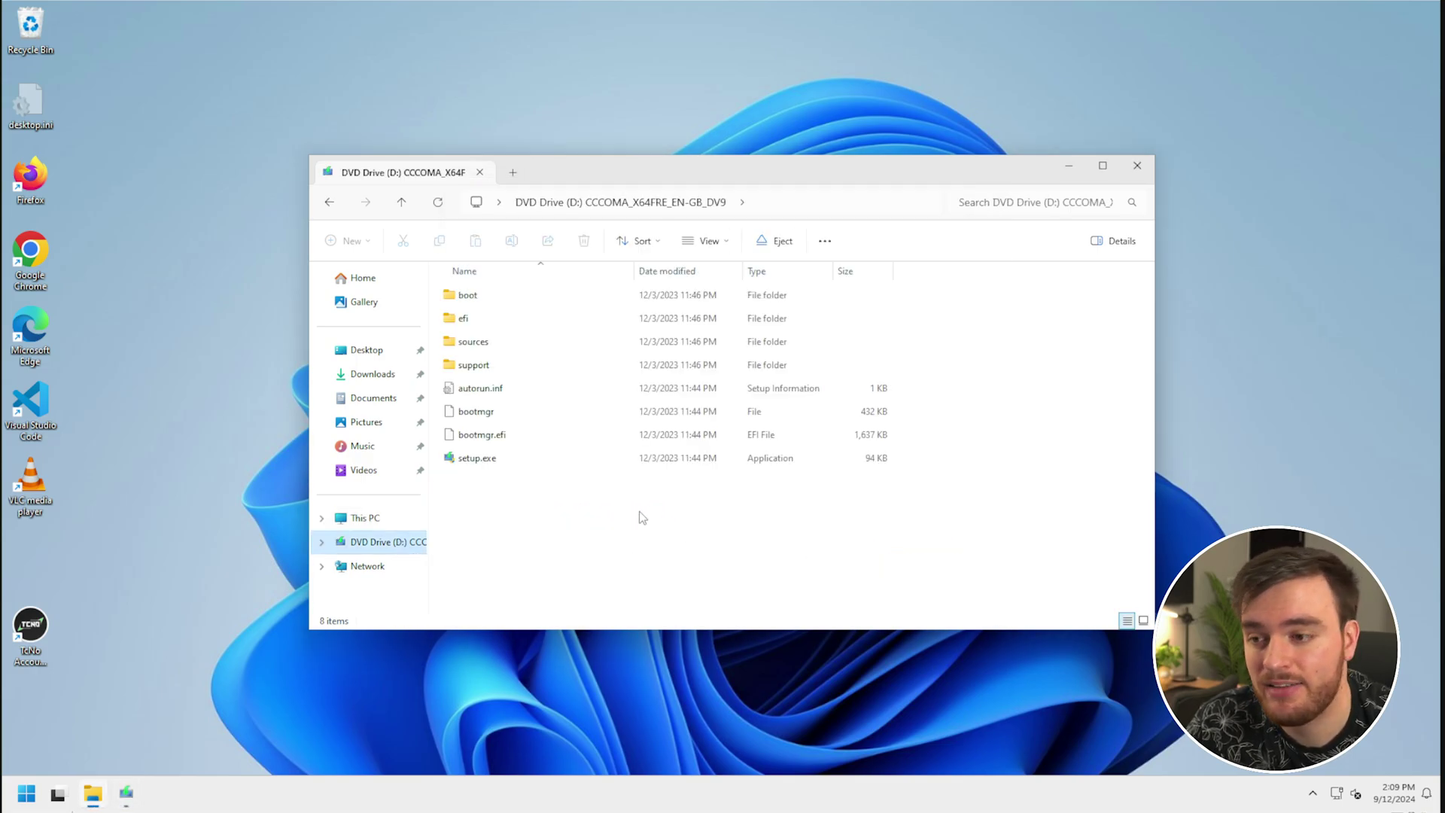
{"action": "left_click", "coordinate": [468, 461]}
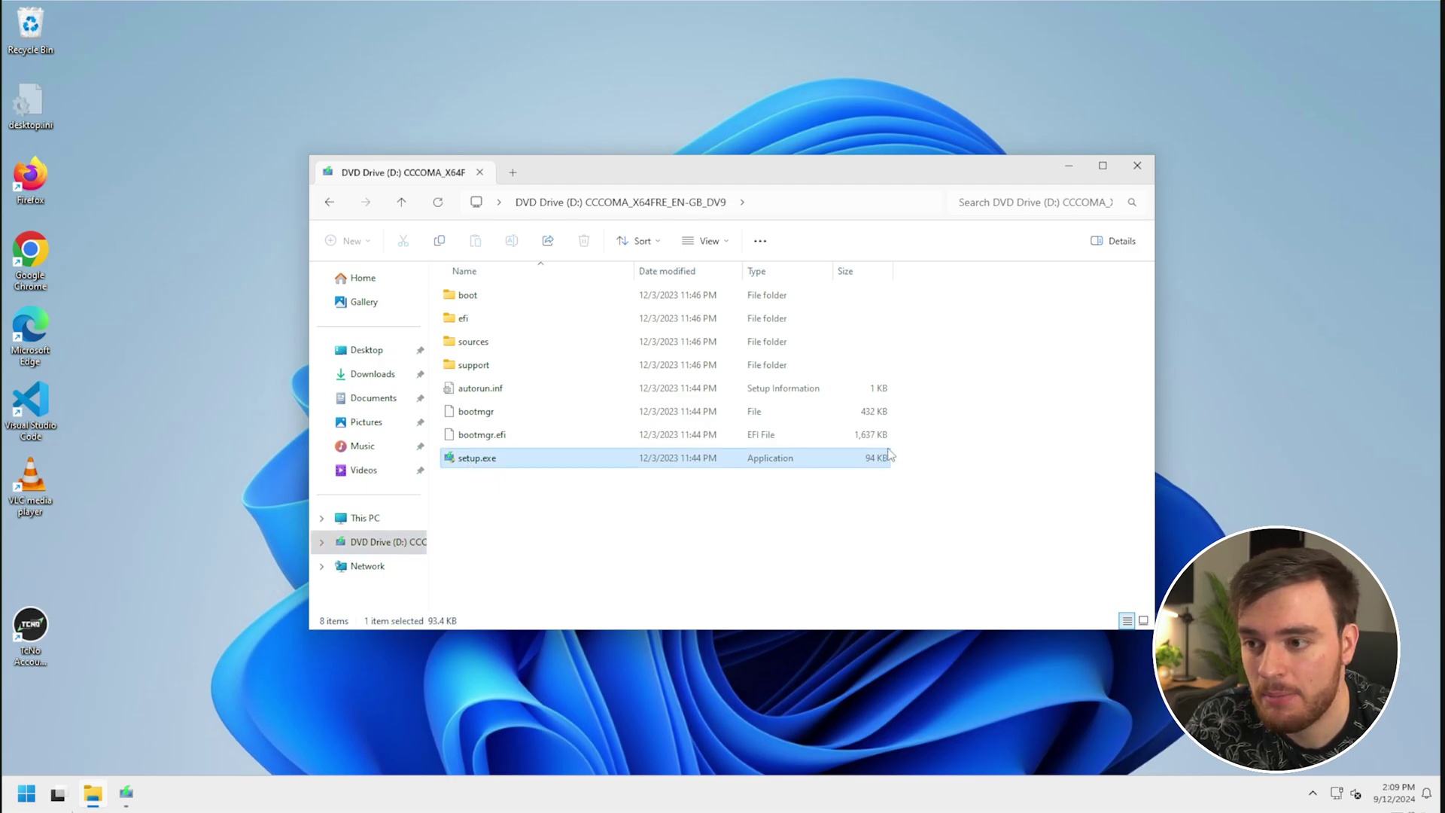
{"action": "left_click_drag", "start_coordinate": [932, 540], "coordinate": [715, 282]}
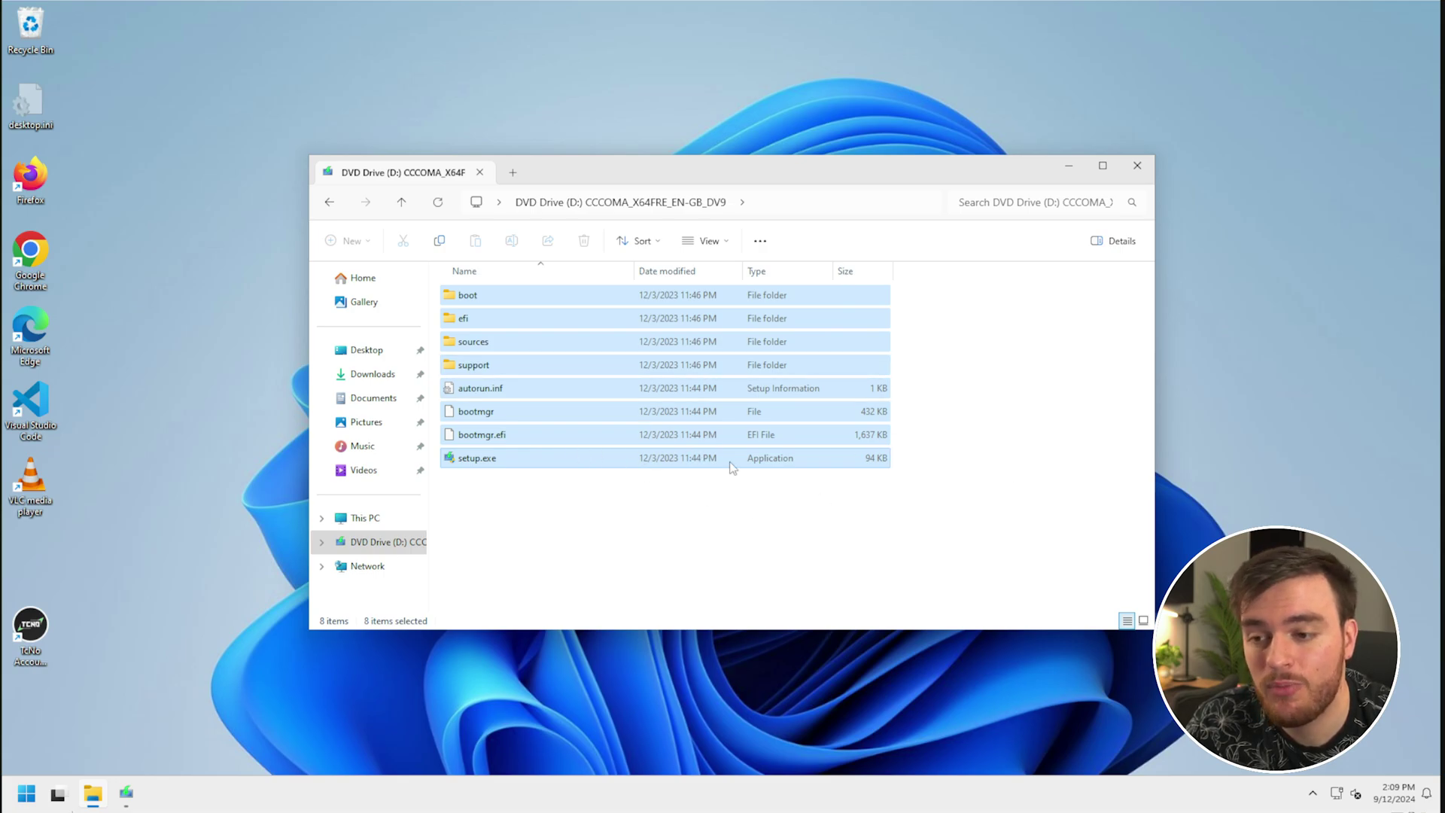
{"action": "left_click", "coordinate": [1001, 474]}
Close File Explorer and choose 'Not right now' for Setup's update downloads, then continue.
{"action": "left_click", "coordinate": [1138, 167]}
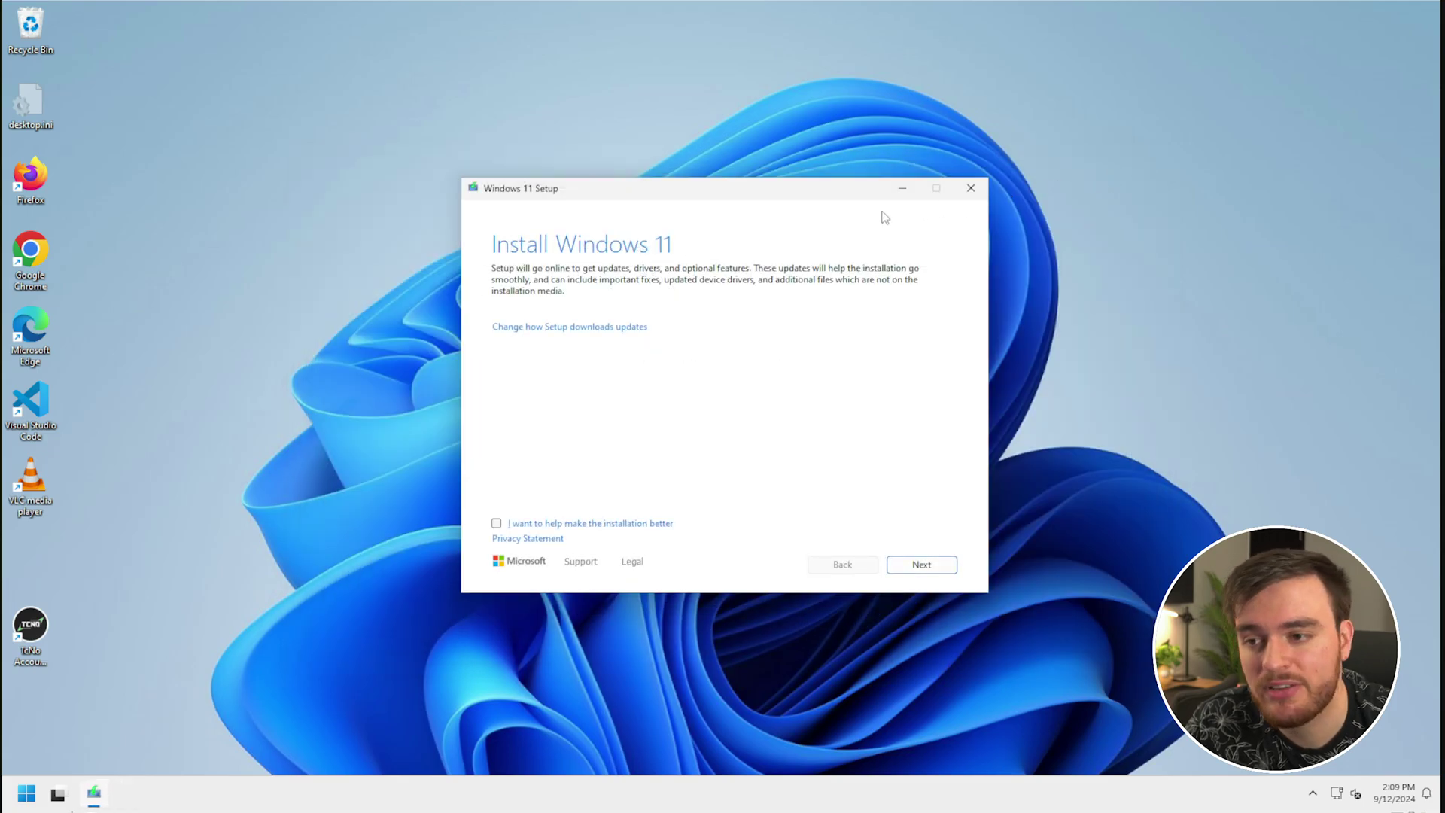
{"action": "left_click", "coordinate": [614, 330]}
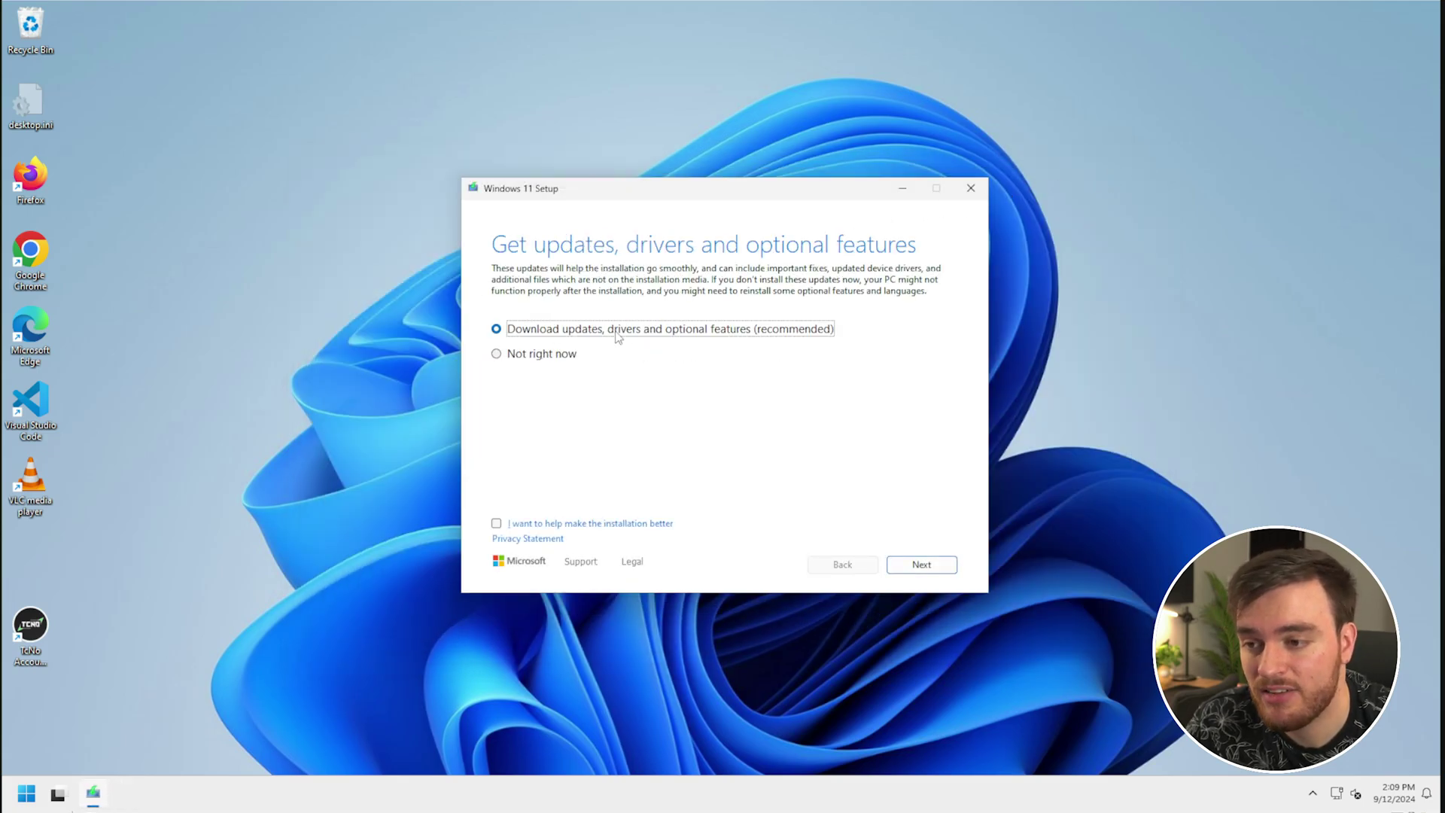
{"action": "left_click", "coordinate": [547, 357]}
{"action": "left_click", "coordinate": [925, 572]}
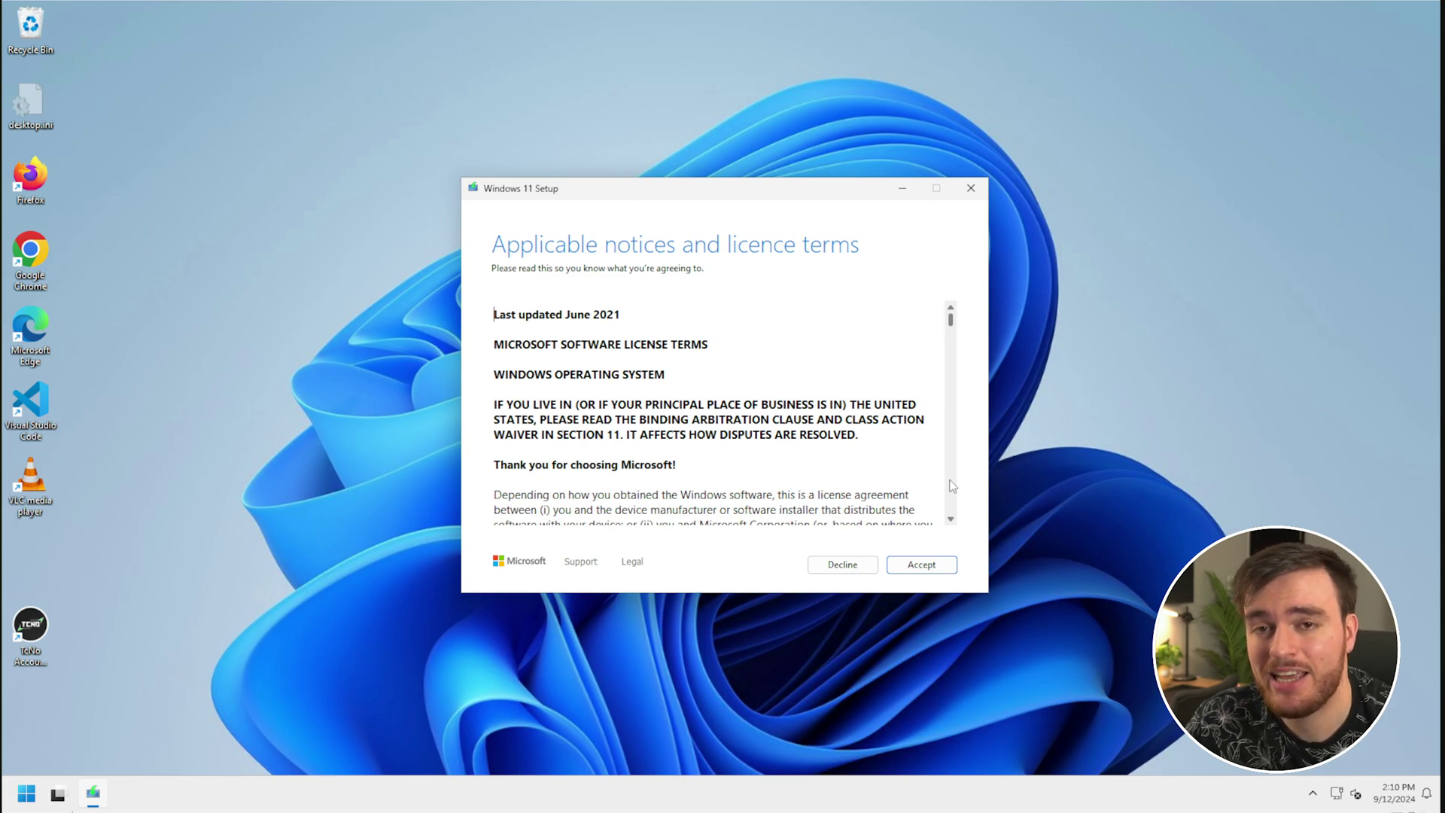
Accept the licence terms and confirm 'Keep personal files and apps' for the Windows 11 Pro install.
{"action": "left_click", "coordinate": [922, 565]}
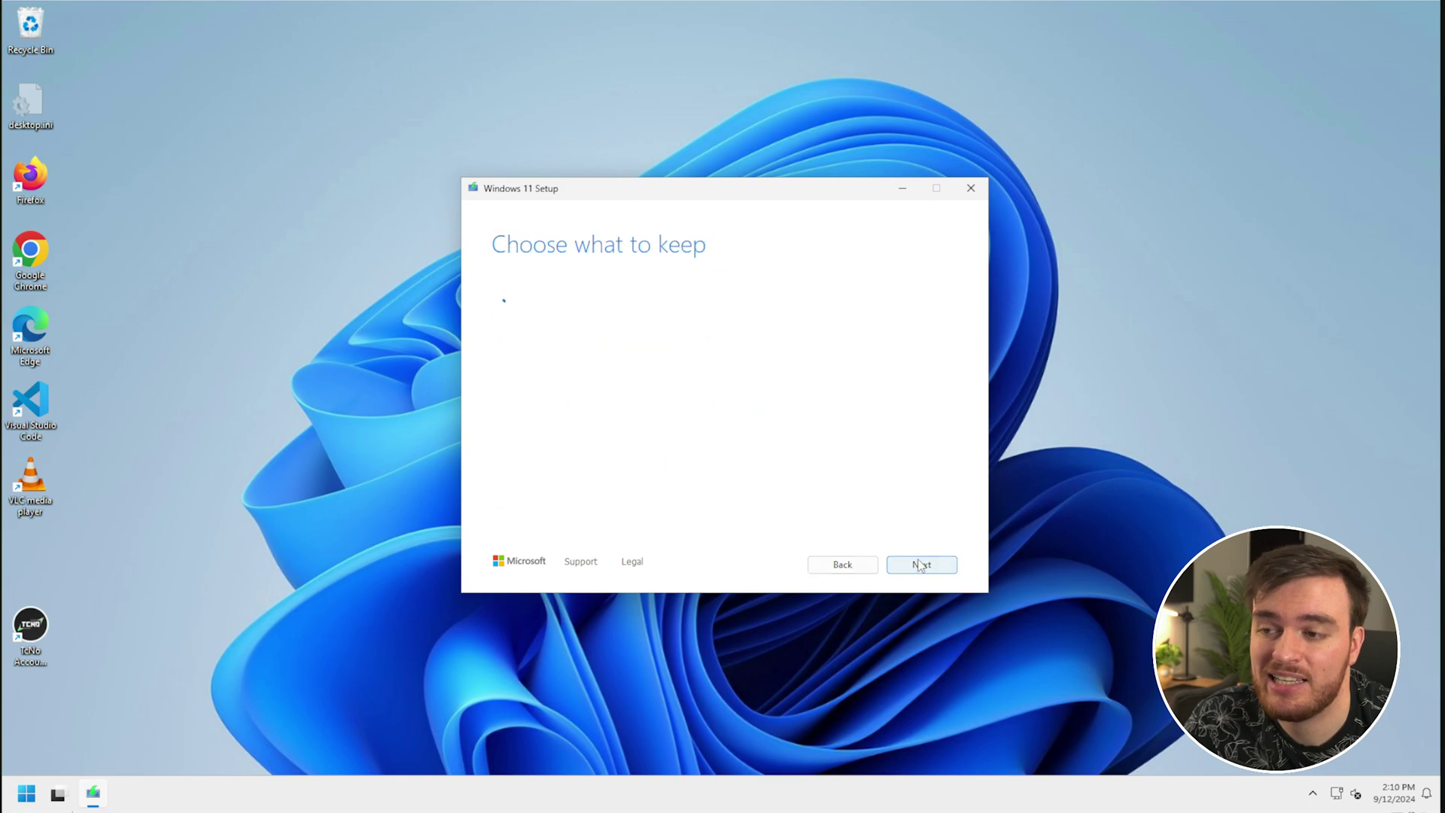
{"action": "left_click", "coordinate": [921, 565]}
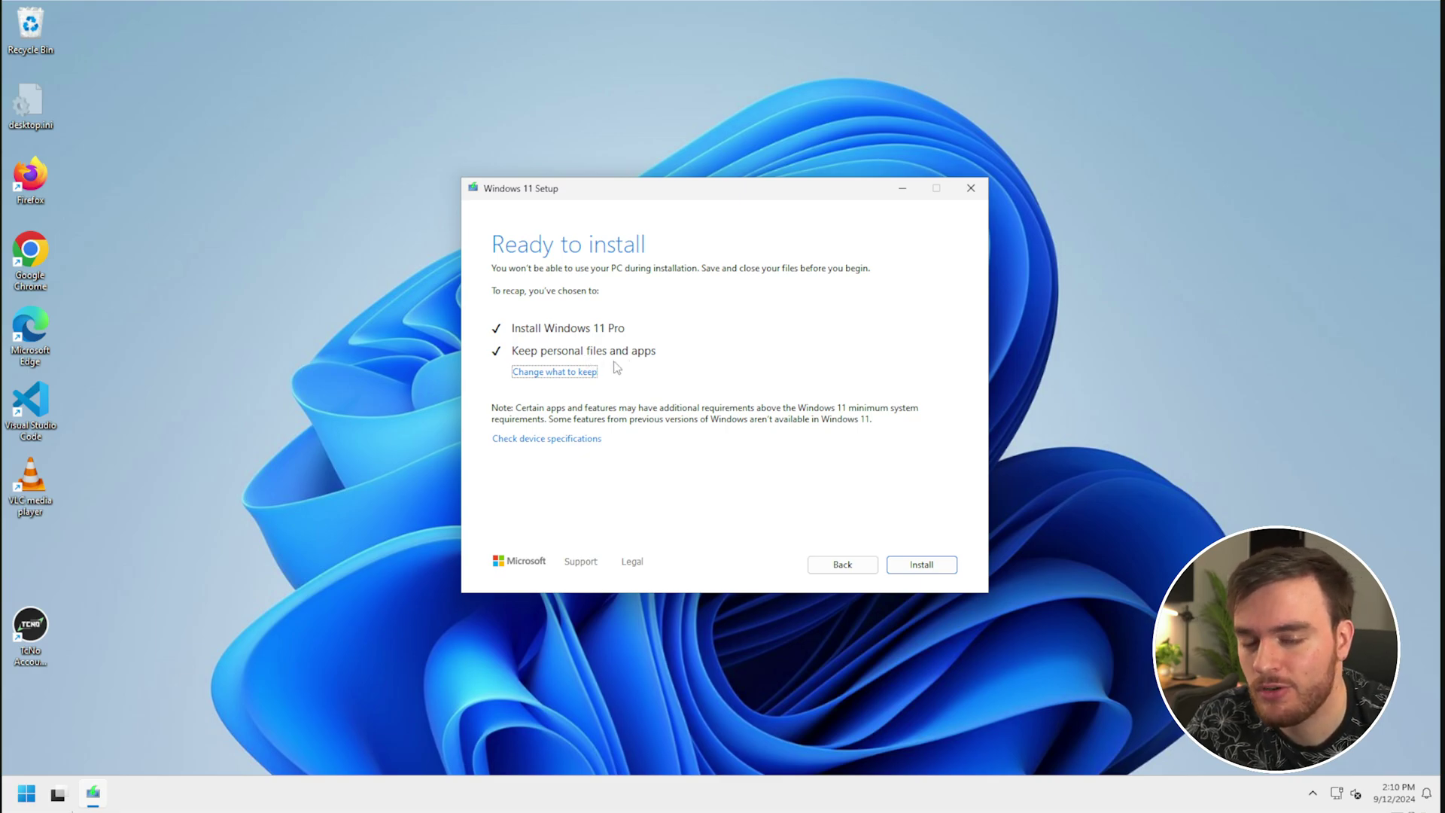
{"action": "left_click", "coordinate": [569, 372]}
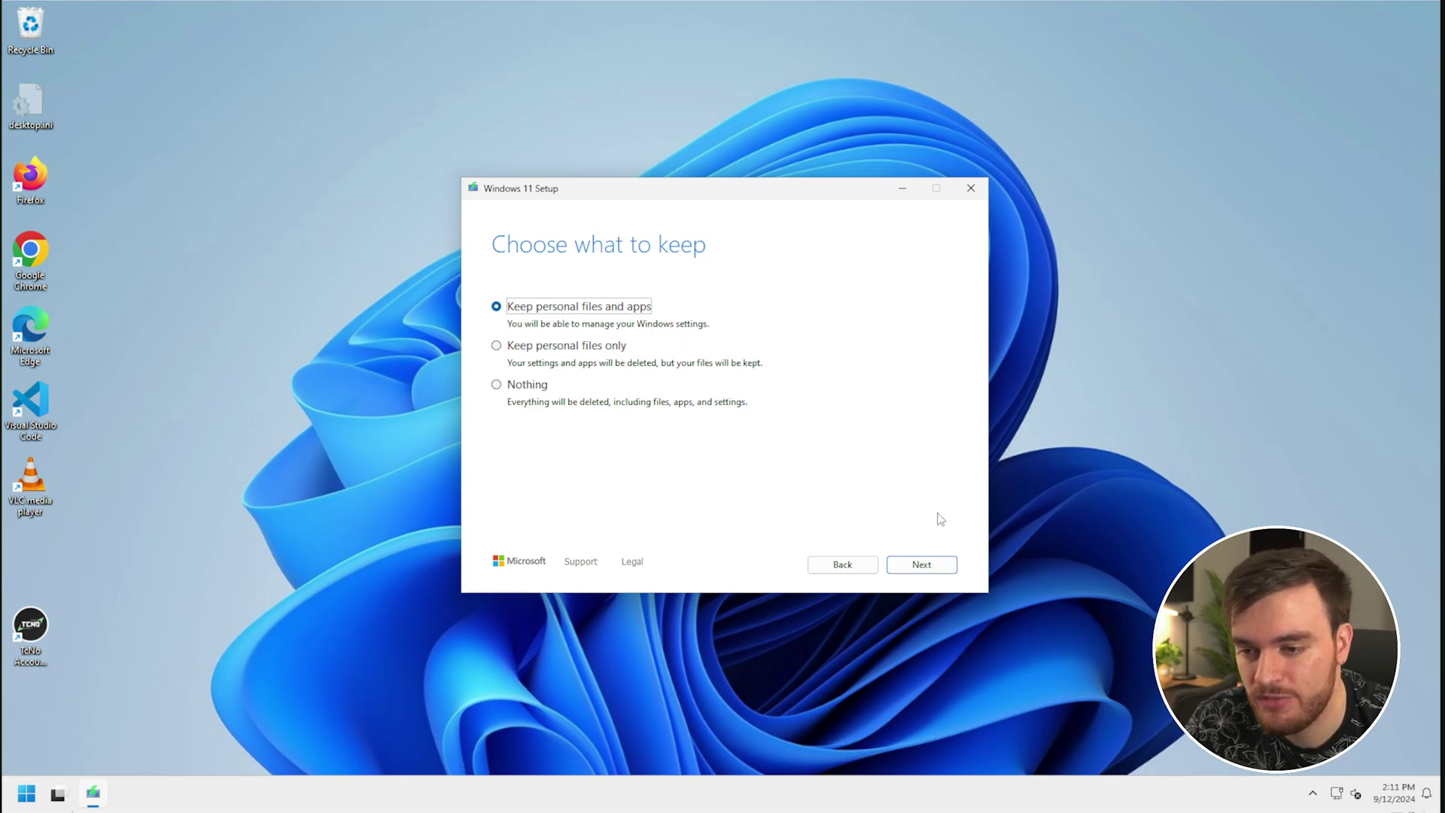
{"action": "left_click", "coordinate": [923, 570]}
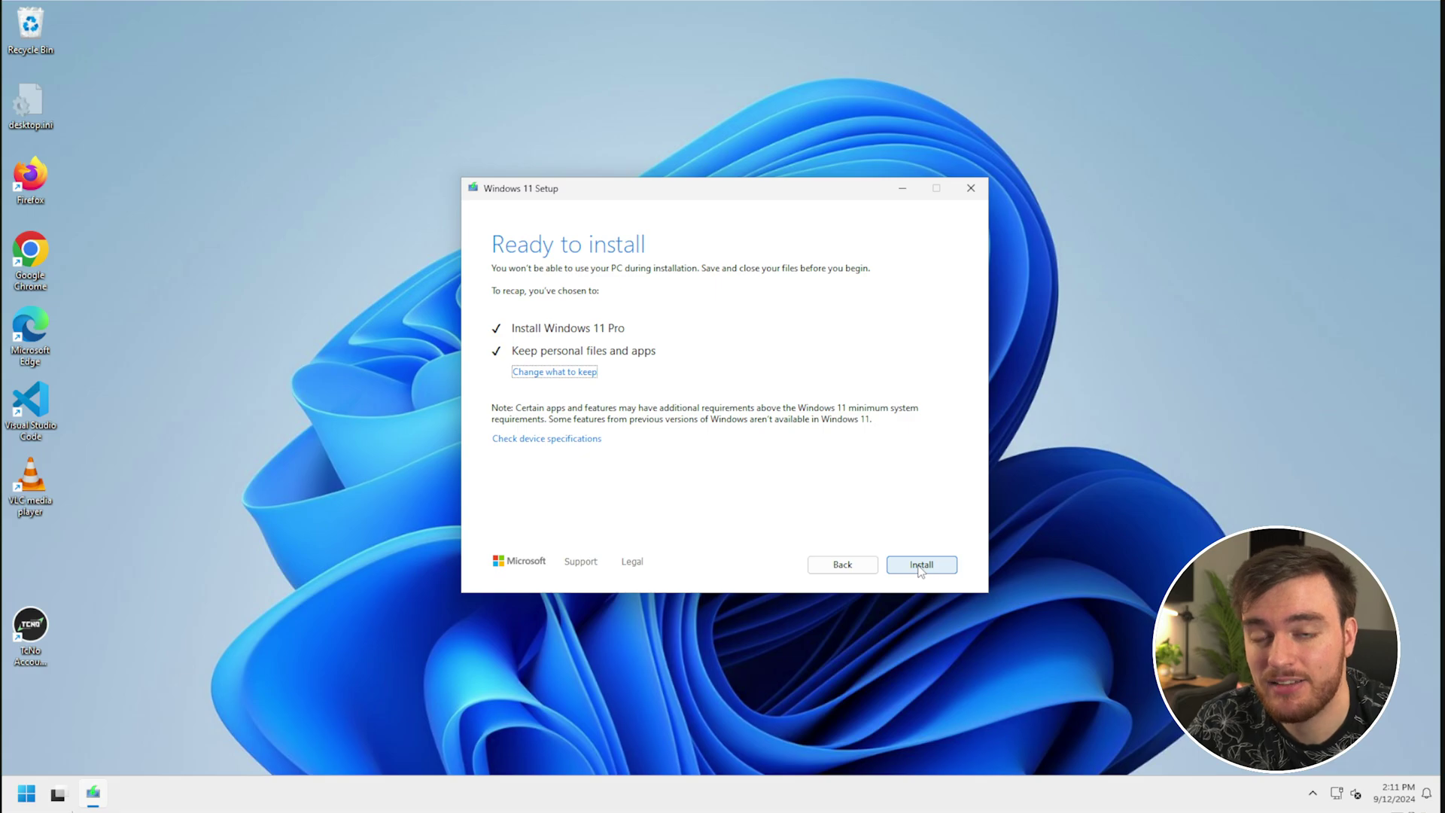
Run winver and centre About Windows, showing Version 23H2 (OS Build 22631.2861).
{"action": "key", "text": "super"}
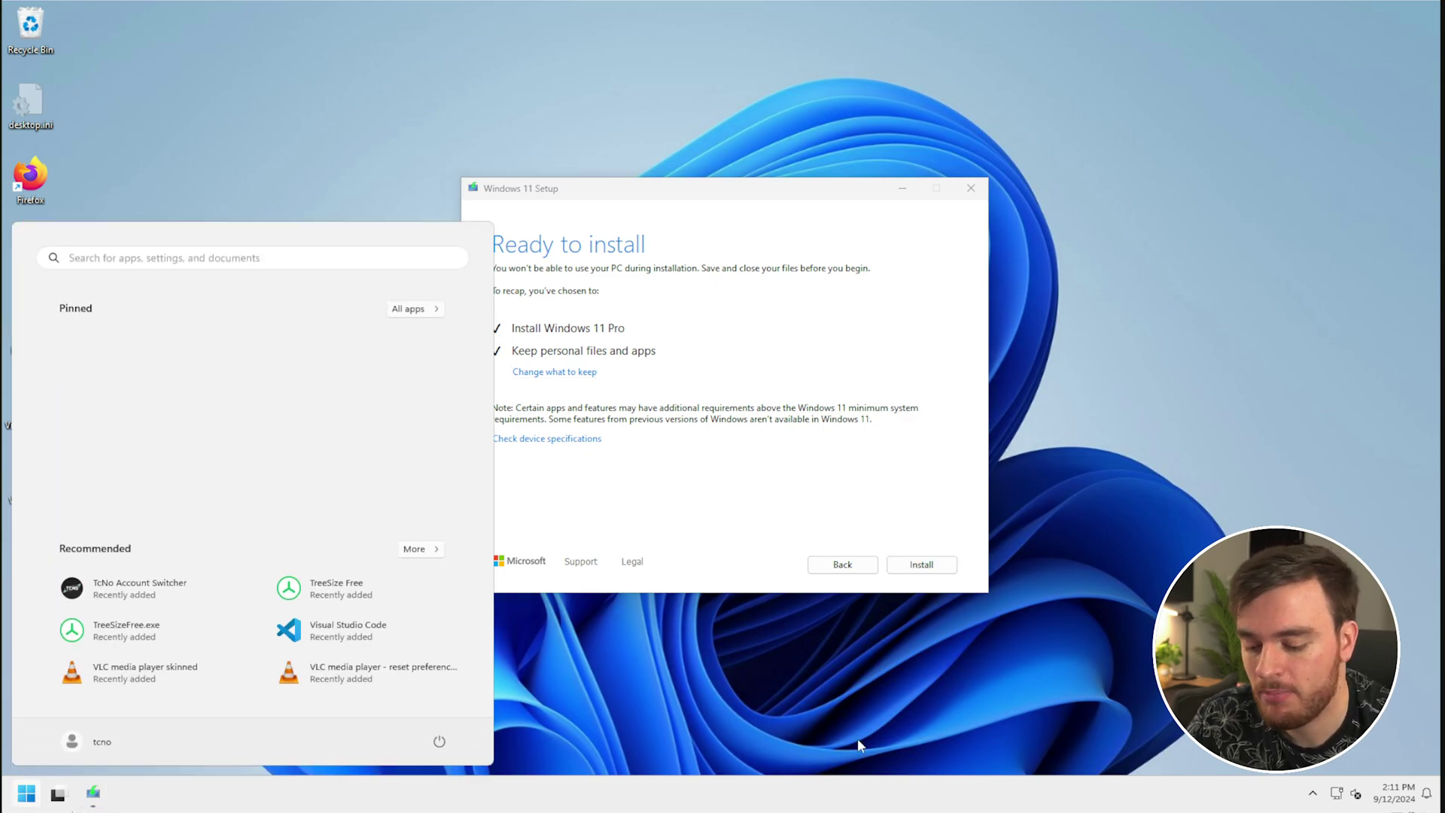
{"action": "type", "text": "winver"}
{"action": "key", "text": "Return"}
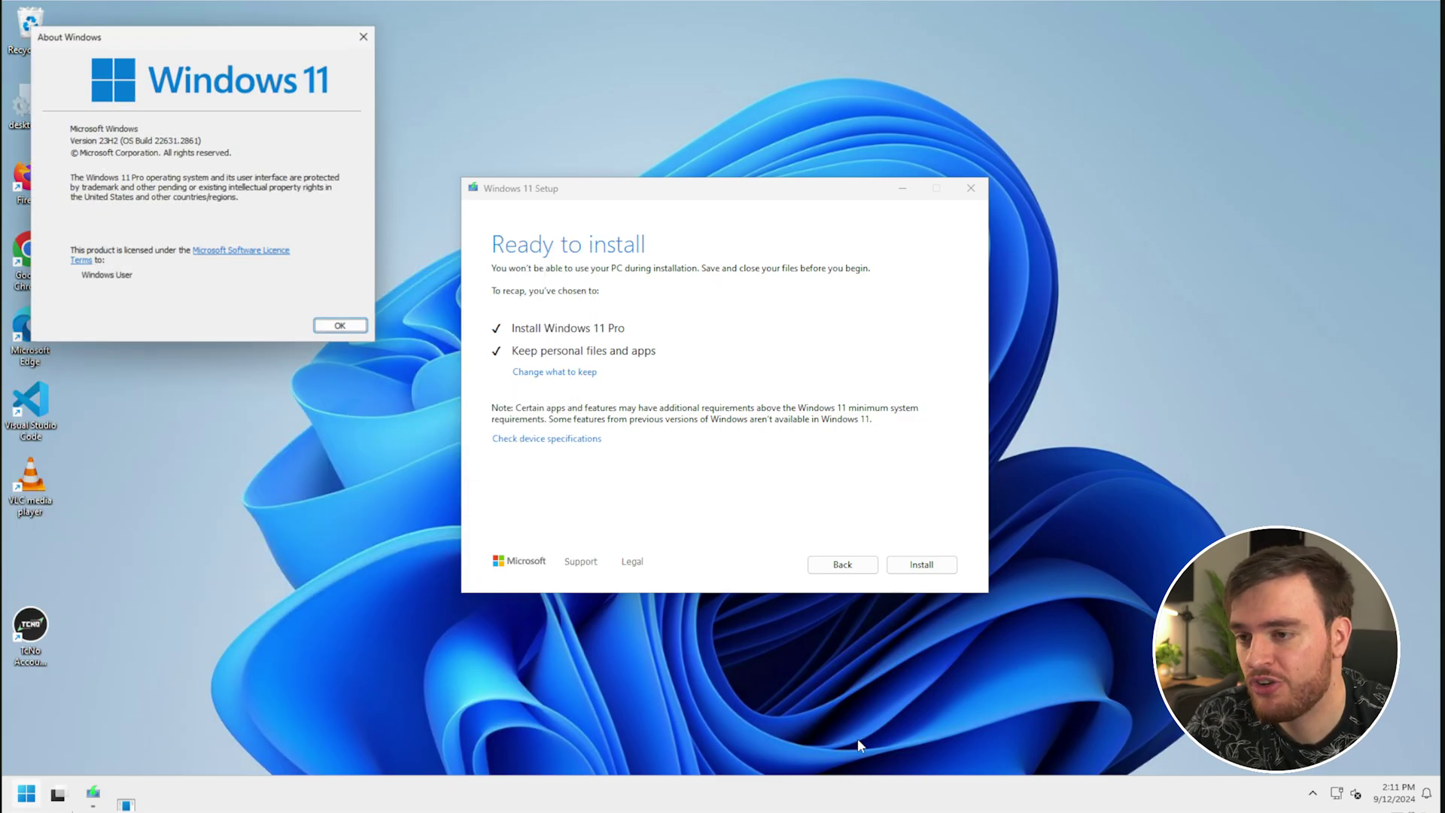
{"action": "left_click_drag", "start_coordinate": [218, 29], "coordinate": [742, 224]}
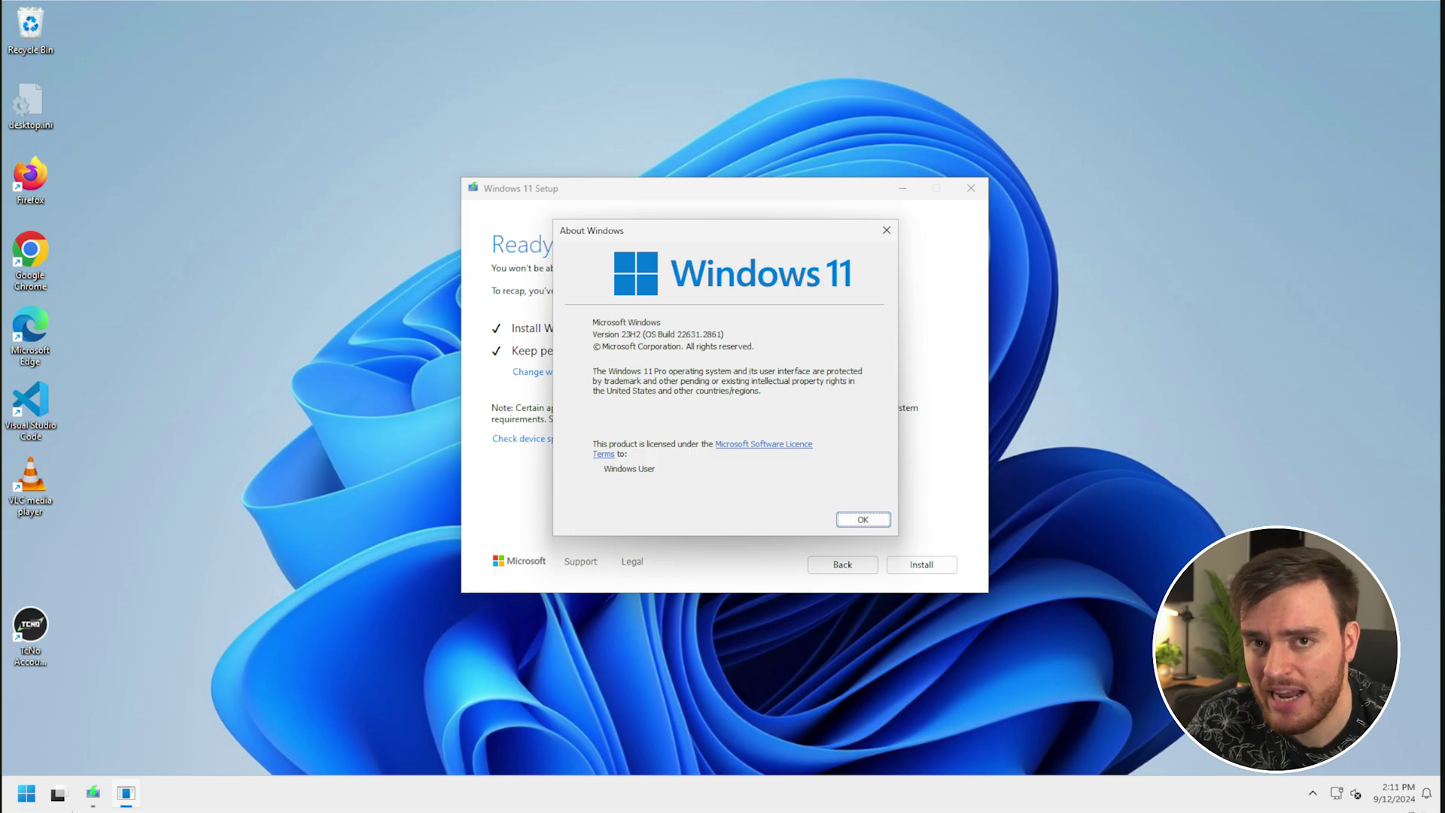
Close About Windows and start the in-place Install keeping files and apps.
{"action": "left_click", "coordinate": [866, 519]}
{"action": "left_click", "coordinate": [937, 564]}
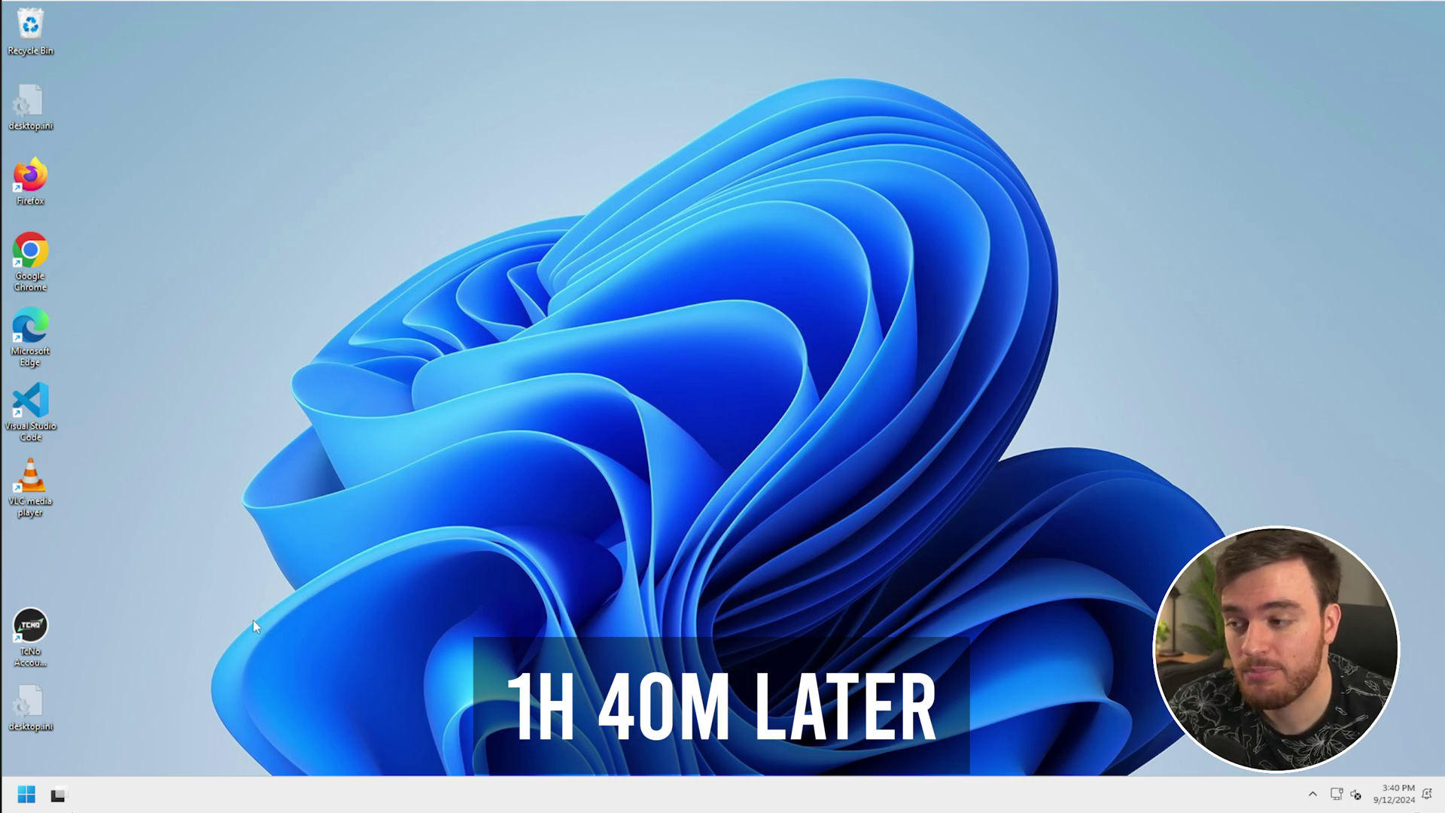
Run winver again and centre About Windows, confirming Version 23H2 (OS Build 22631.2861).
{"action": "left_click_drag", "start_coordinate": [253, 626], "coordinate": [218, 238]}
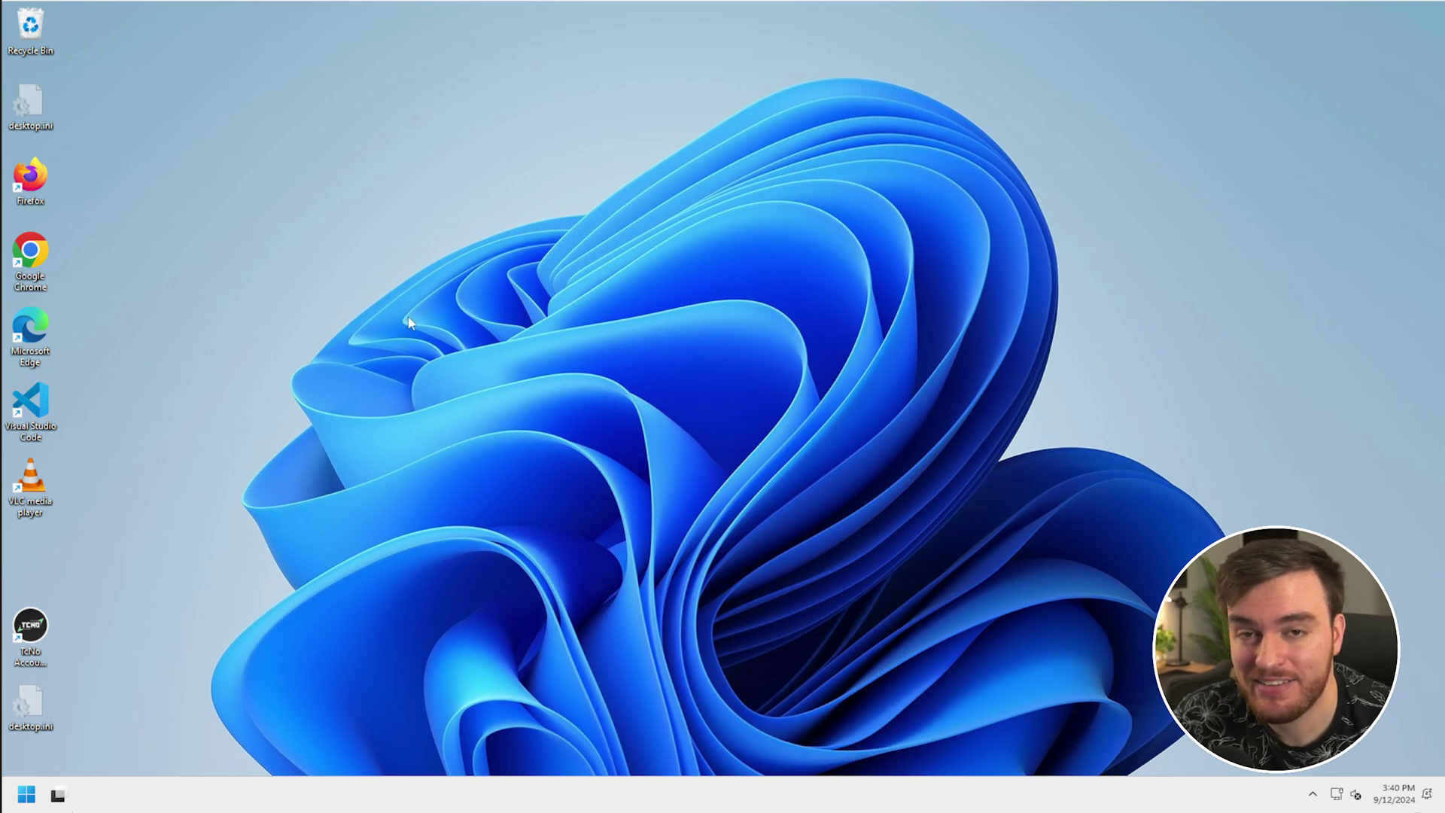
{"action": "key", "text": "super"}
{"action": "type", "text": "winver"}
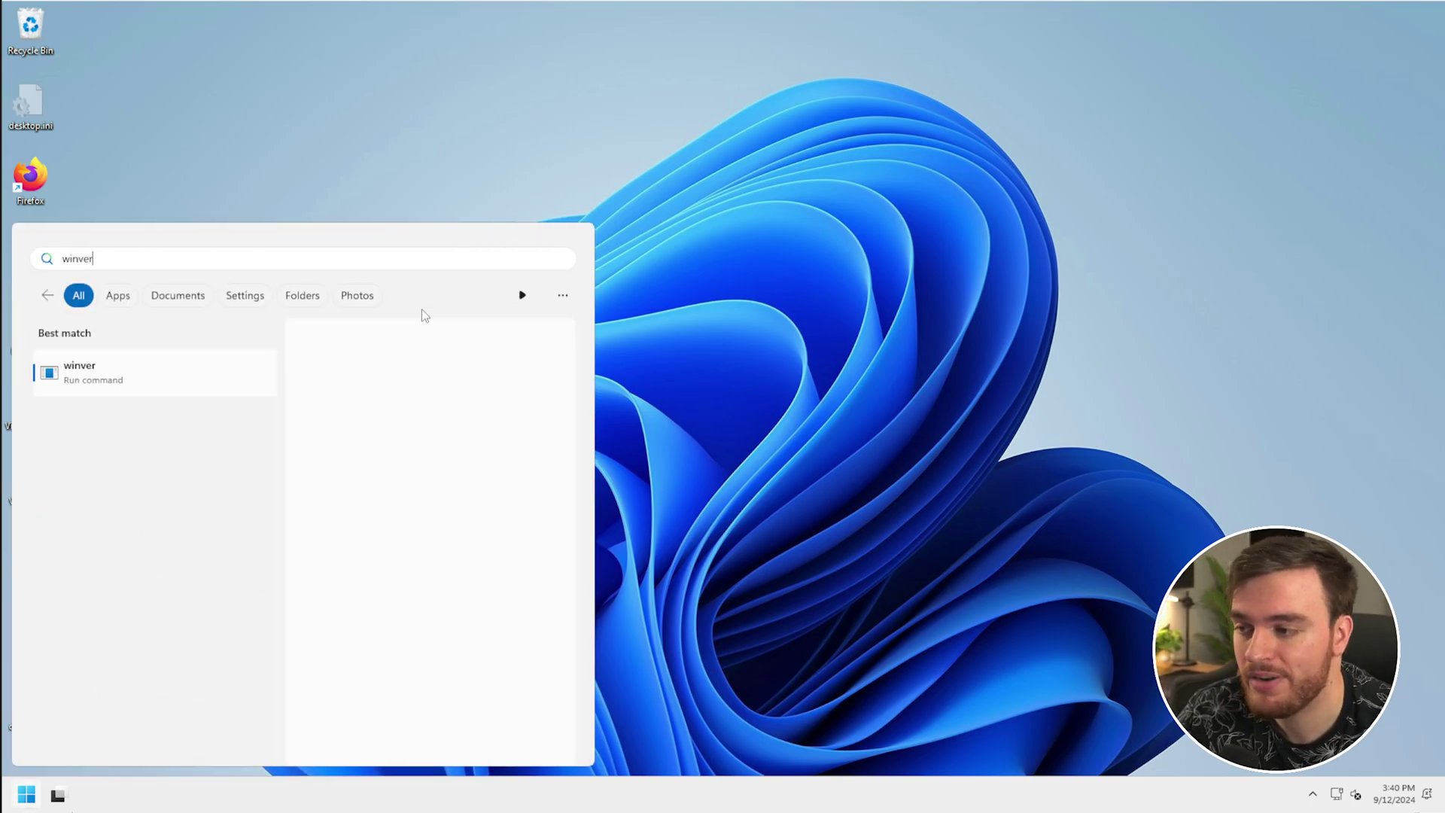
{"action": "key", "text": "Return"}
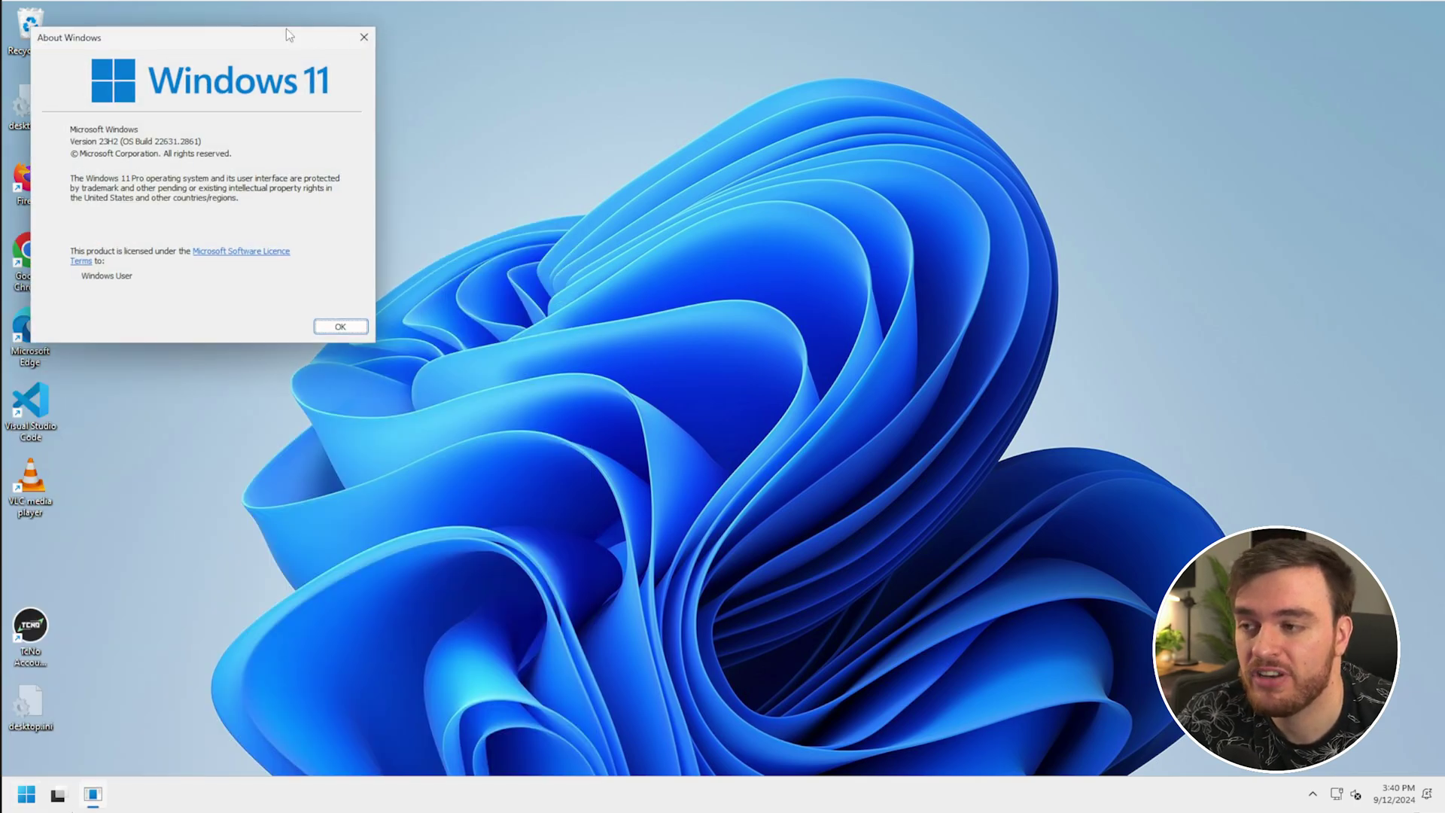
{"action": "left_click_drag", "start_coordinate": [286, 34], "coordinate": [758, 246]}
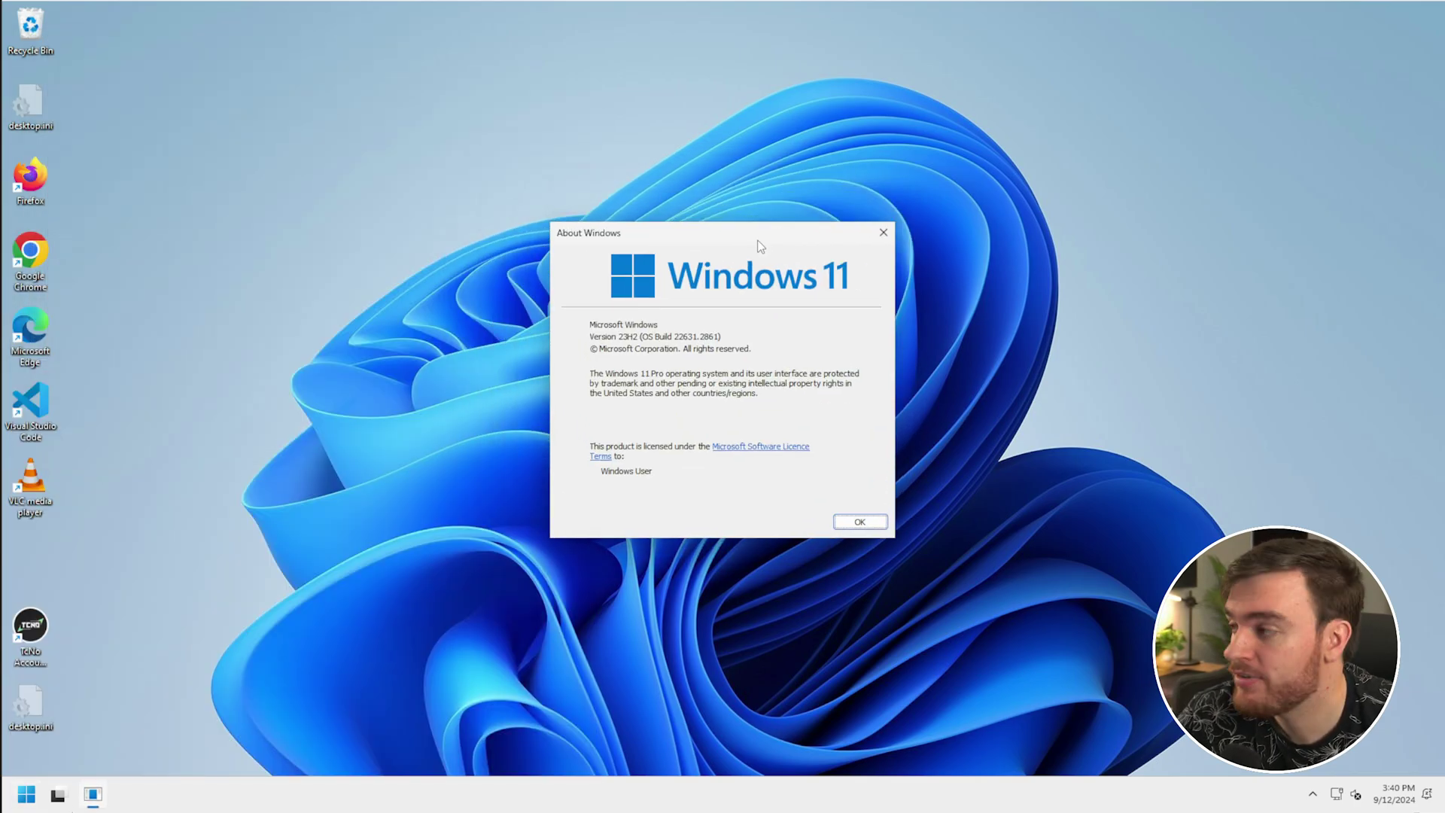
Close About Windows and dismiss the Start menu to return to the desktop.
{"action": "left_click", "coordinate": [860, 522]}
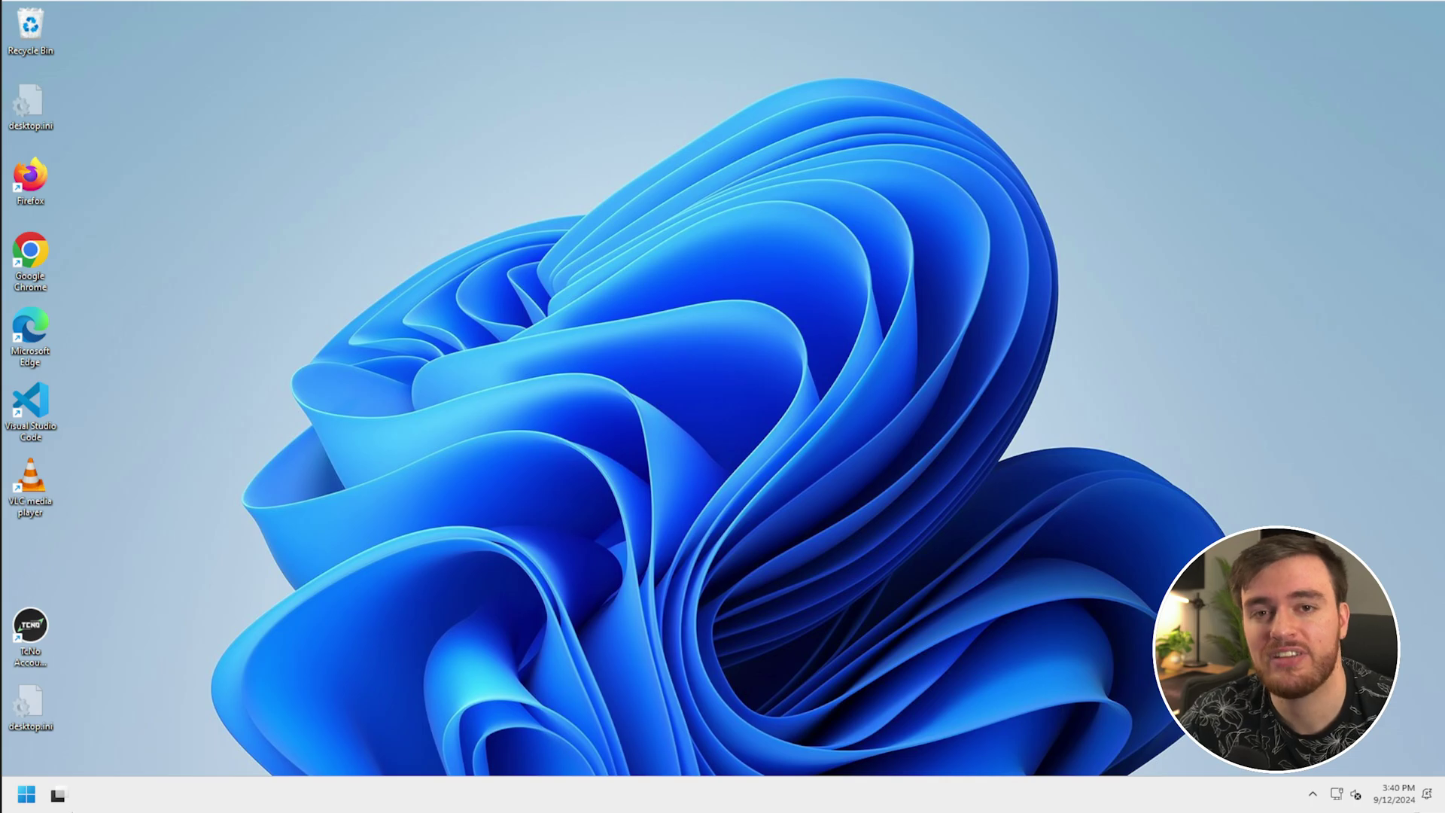
{"action": "key", "text": "super"}
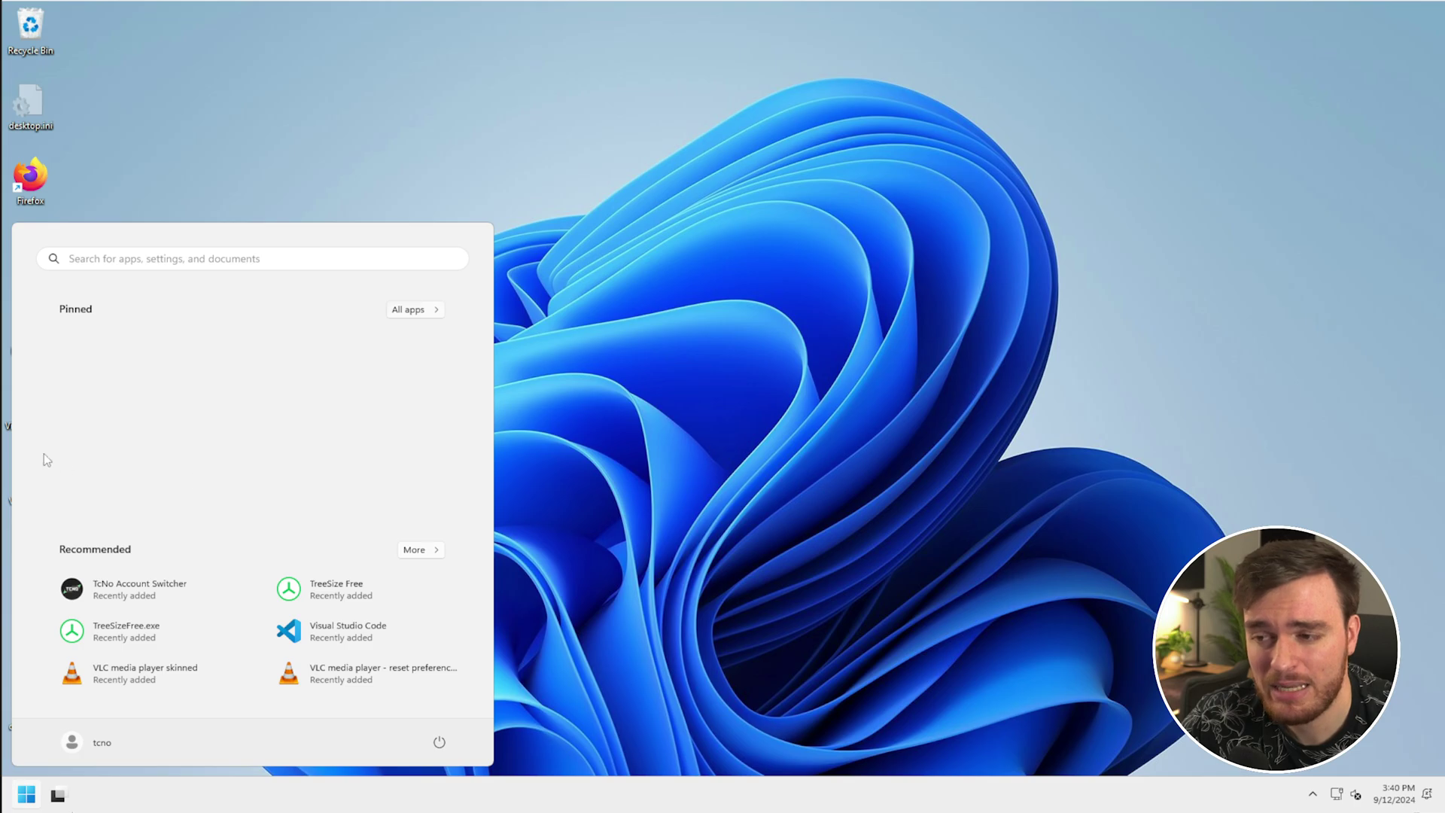
{"action": "left_click", "coordinate": [685, 327]}
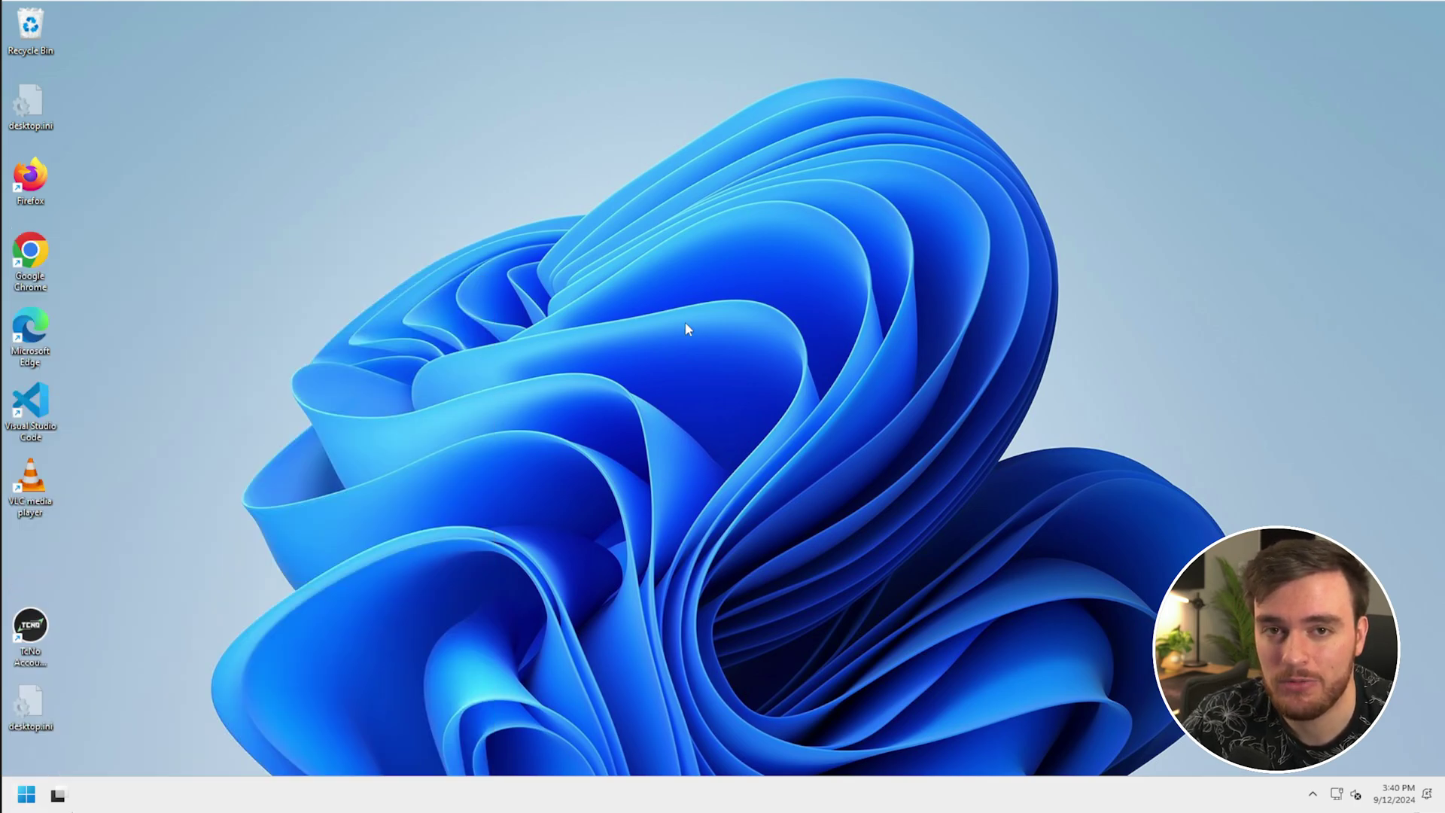